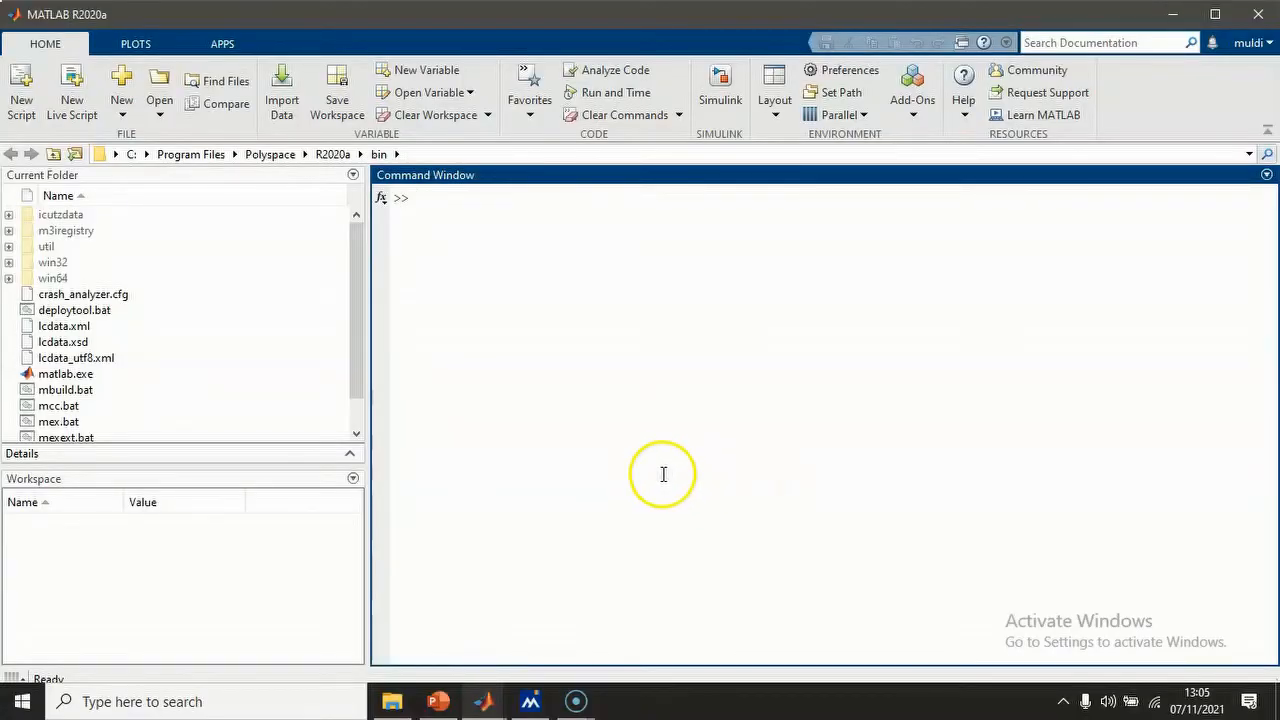
- Create a blank Simulink model, find the powergui block in the library and add it to the canvas
left_click(726, 93)
left_click(428, 340)
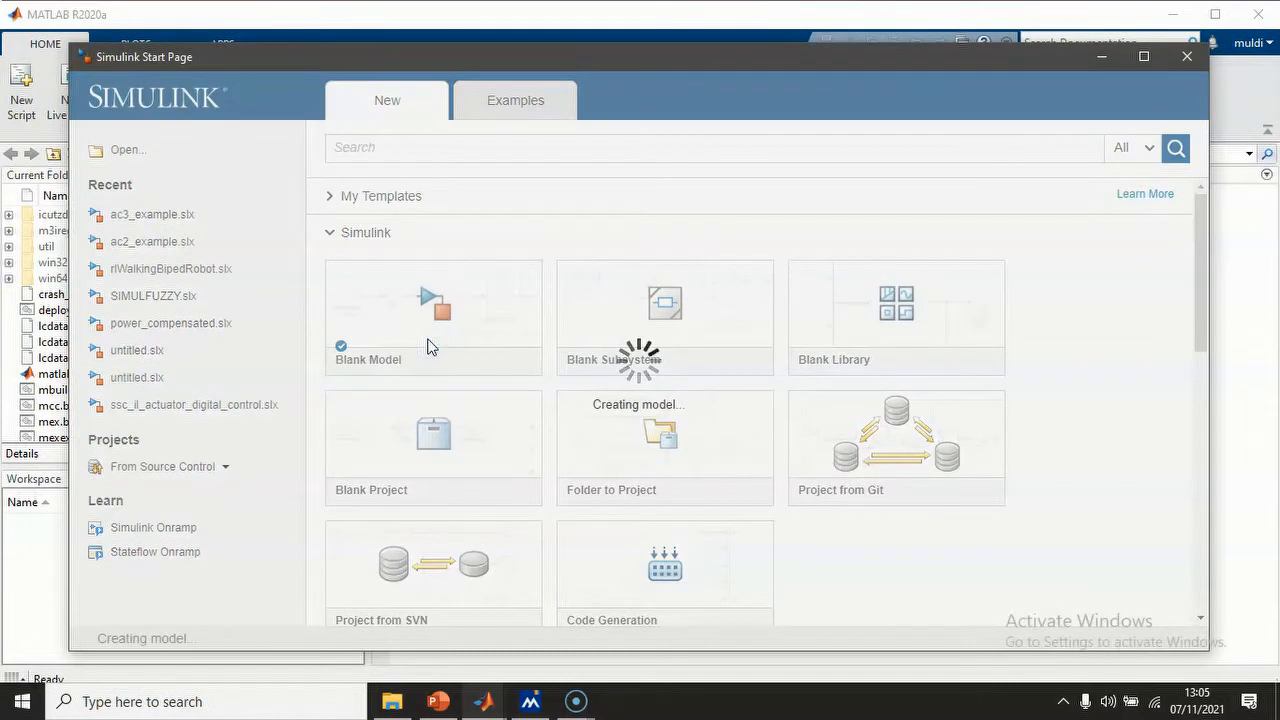
left_click(155, 78)
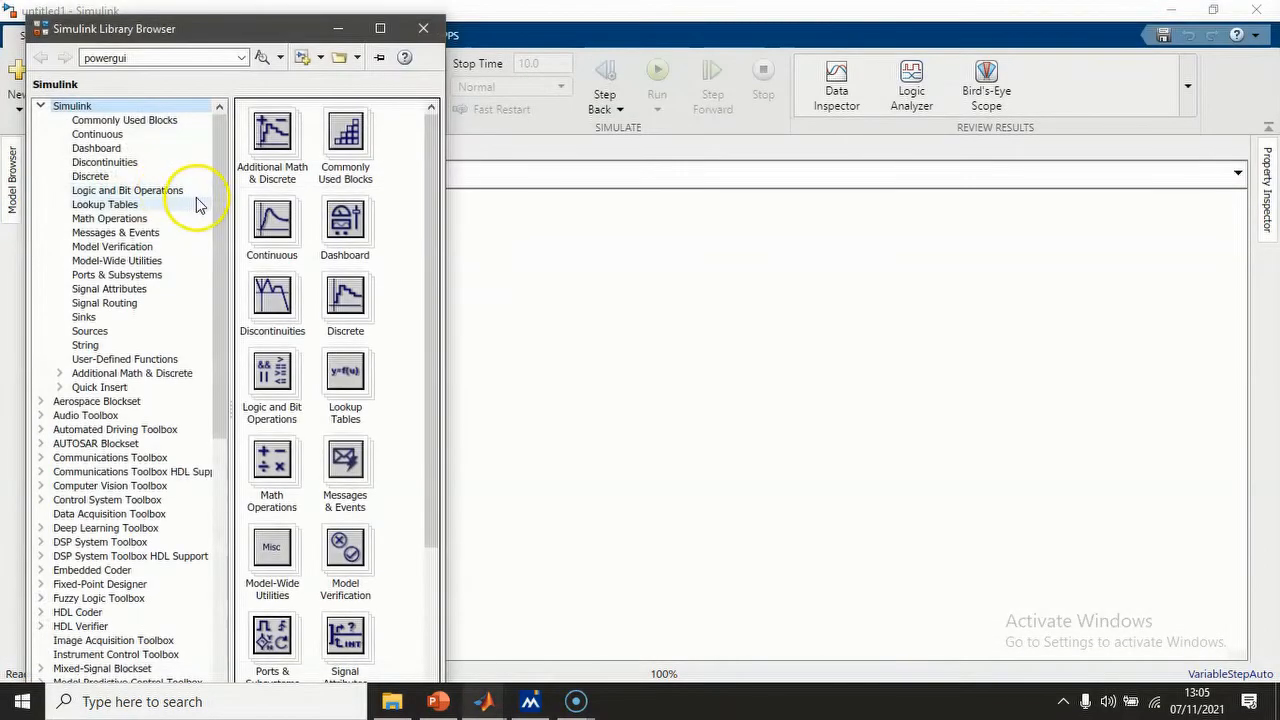
left_click(263, 58)
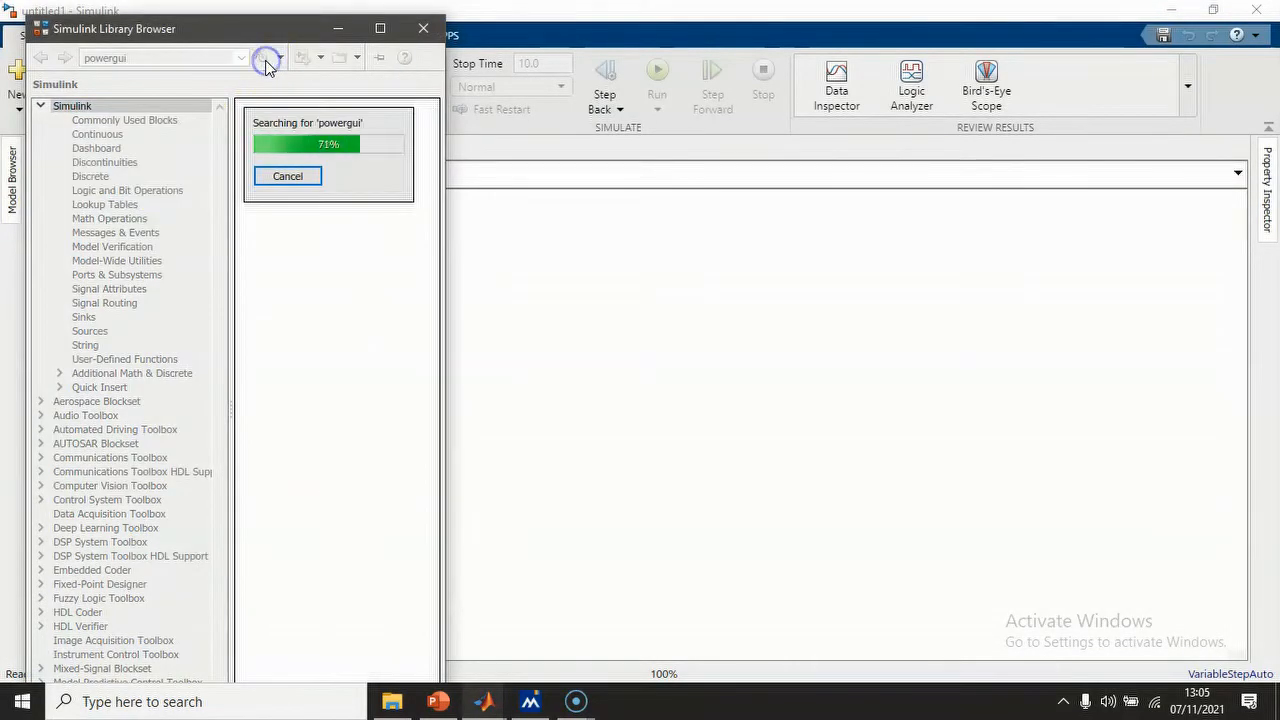
left_click_drag(272, 158, 558, 240)
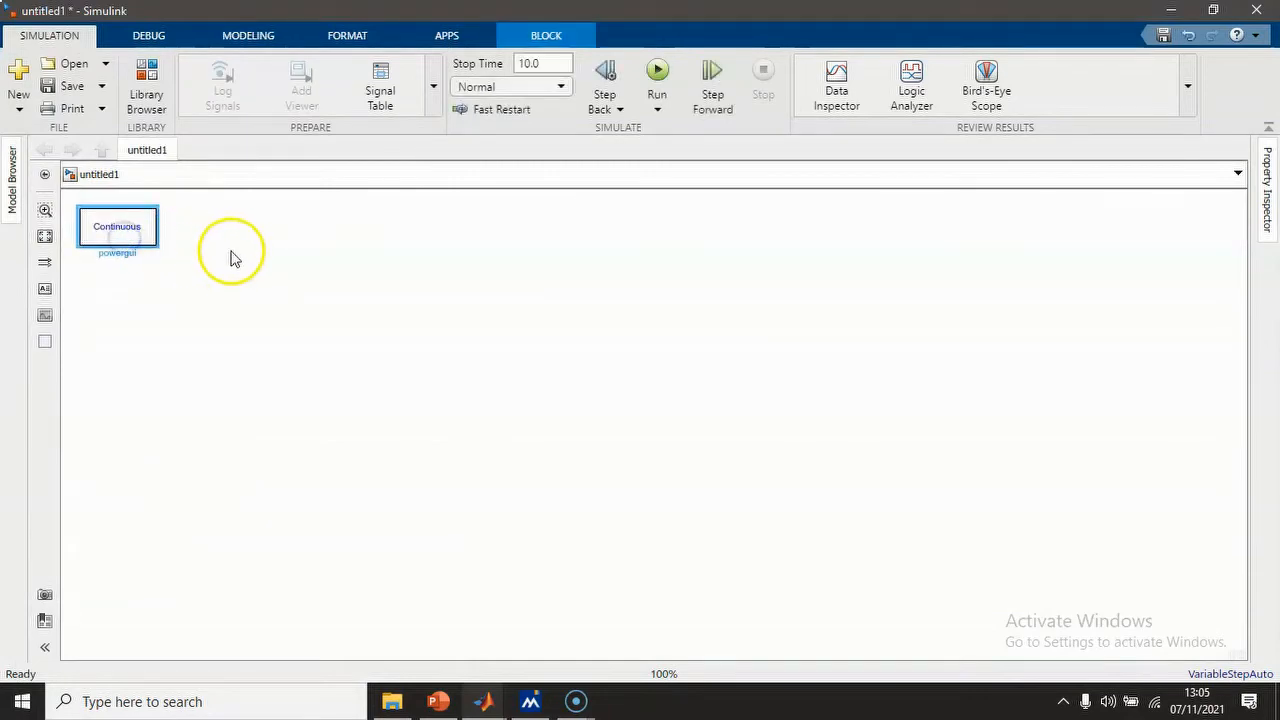
- Add a Three-Phase Source block from the Simscape Electrical Specialized Power Systems electrical sources to the middle of the canvas
left_click(146, 82)
left_click_drag(247, 441, 240, 534)
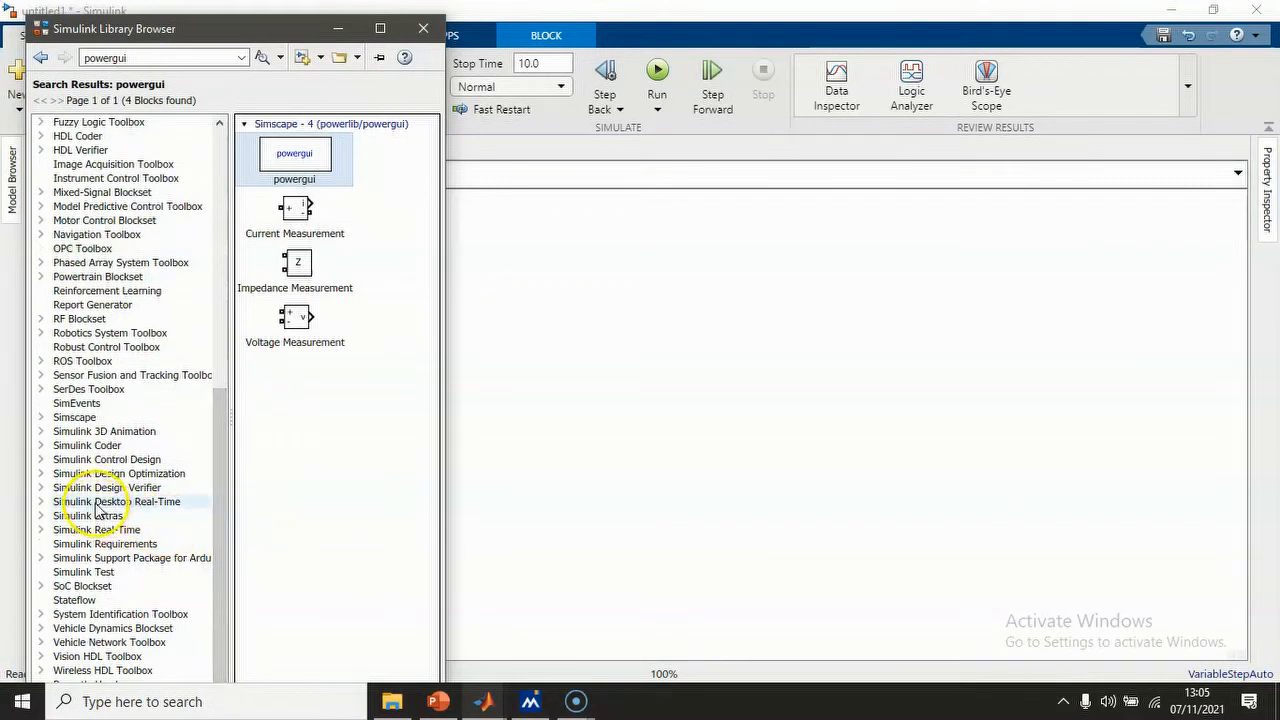
left_click(41, 419)
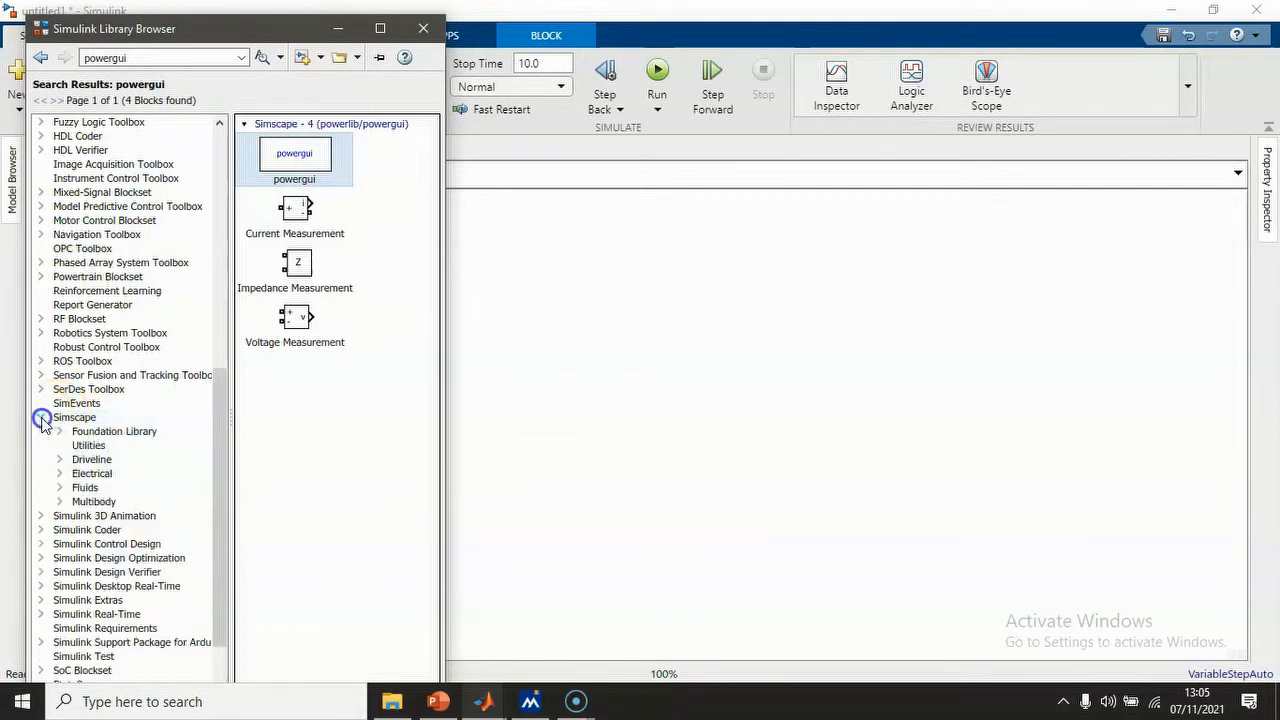
left_click(60, 476)
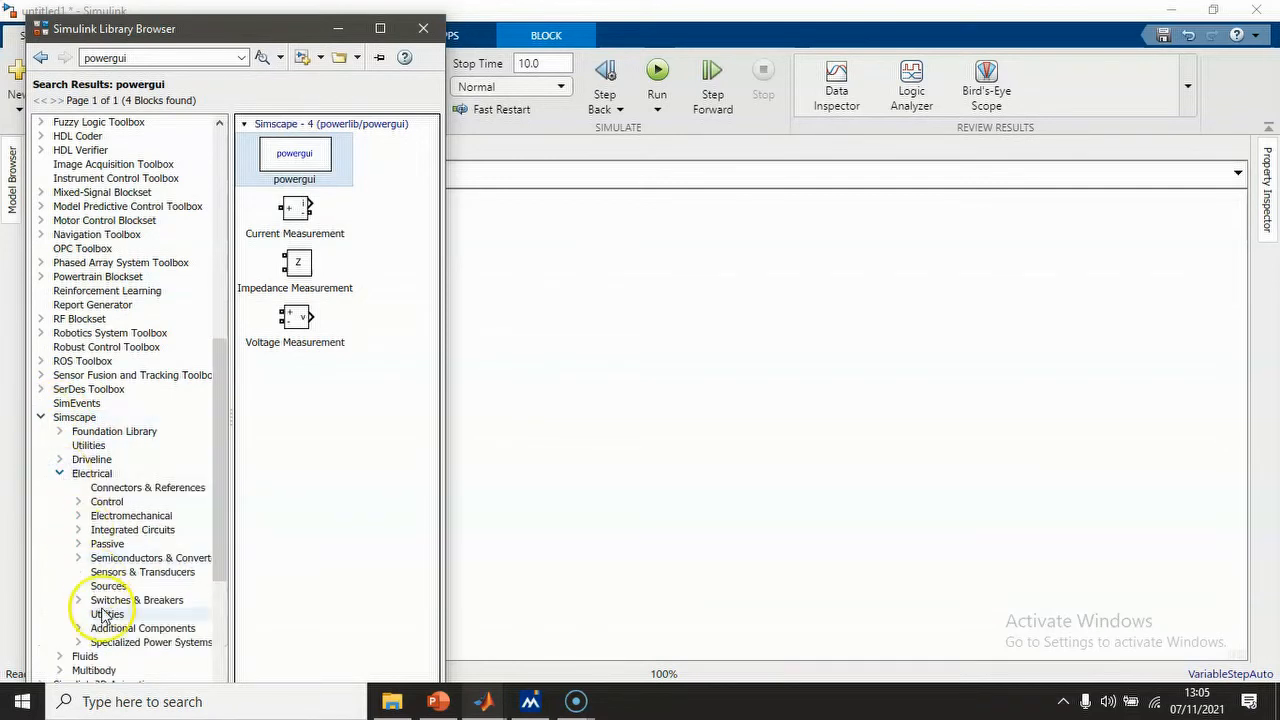
left_click(78, 642)
scroll(150, 545, "down", 2)
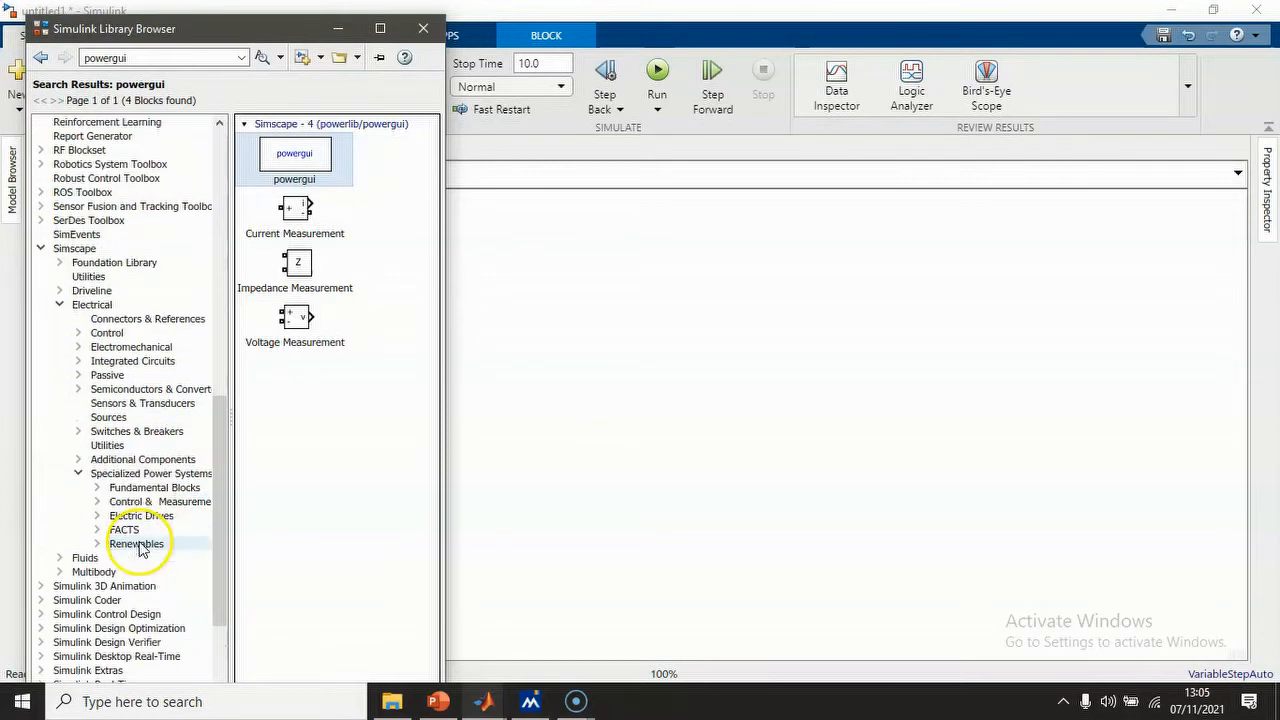
left_click(160, 487)
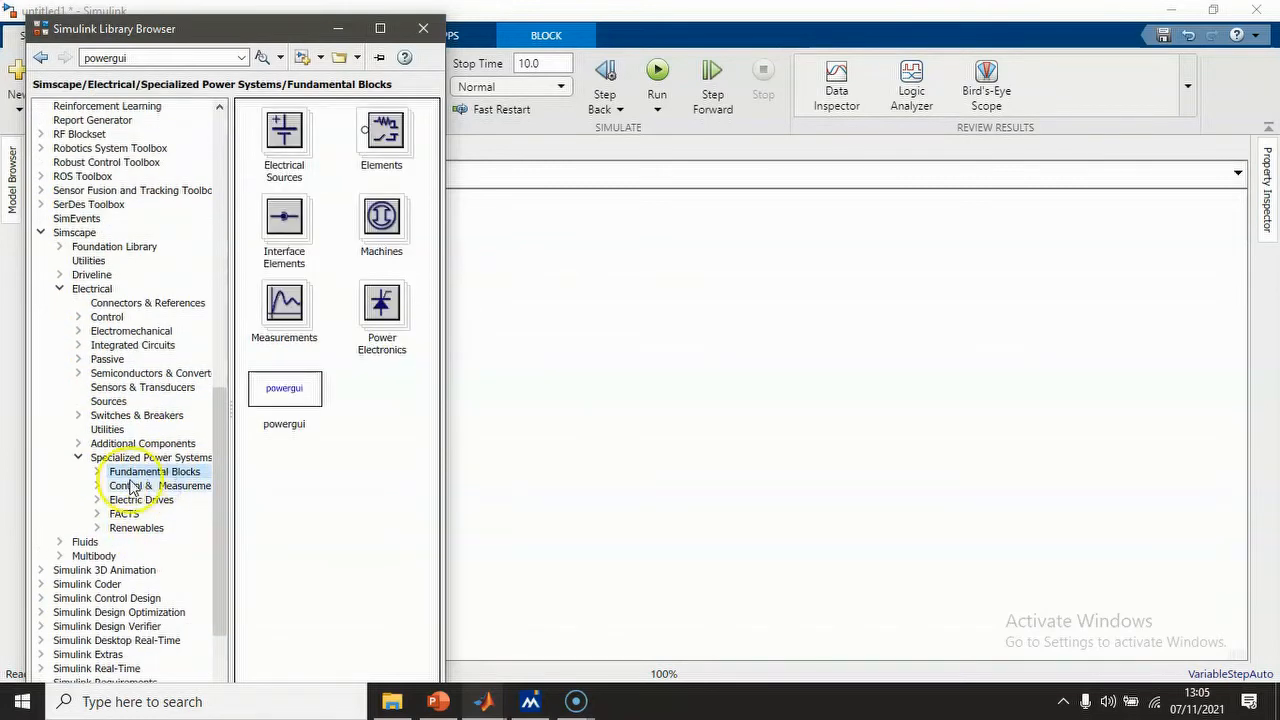
left_click(97, 471)
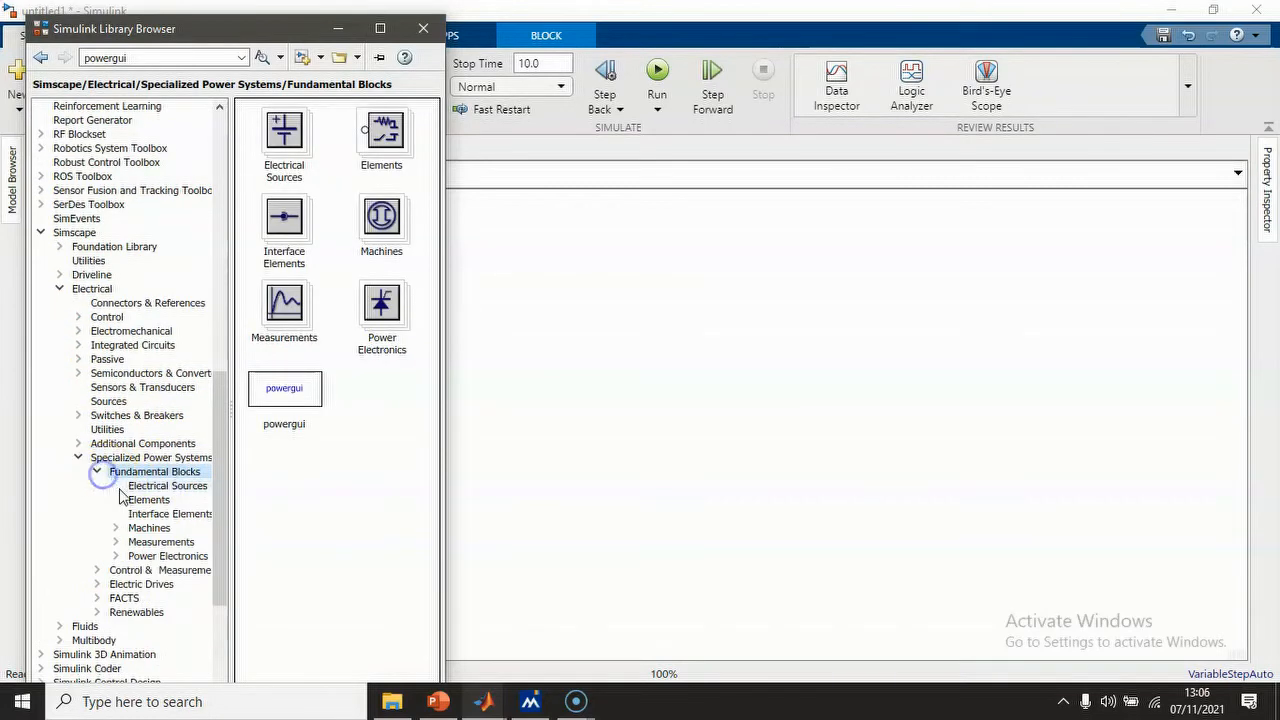
left_click(174, 487)
left_click_drag(294, 507, 562, 392)
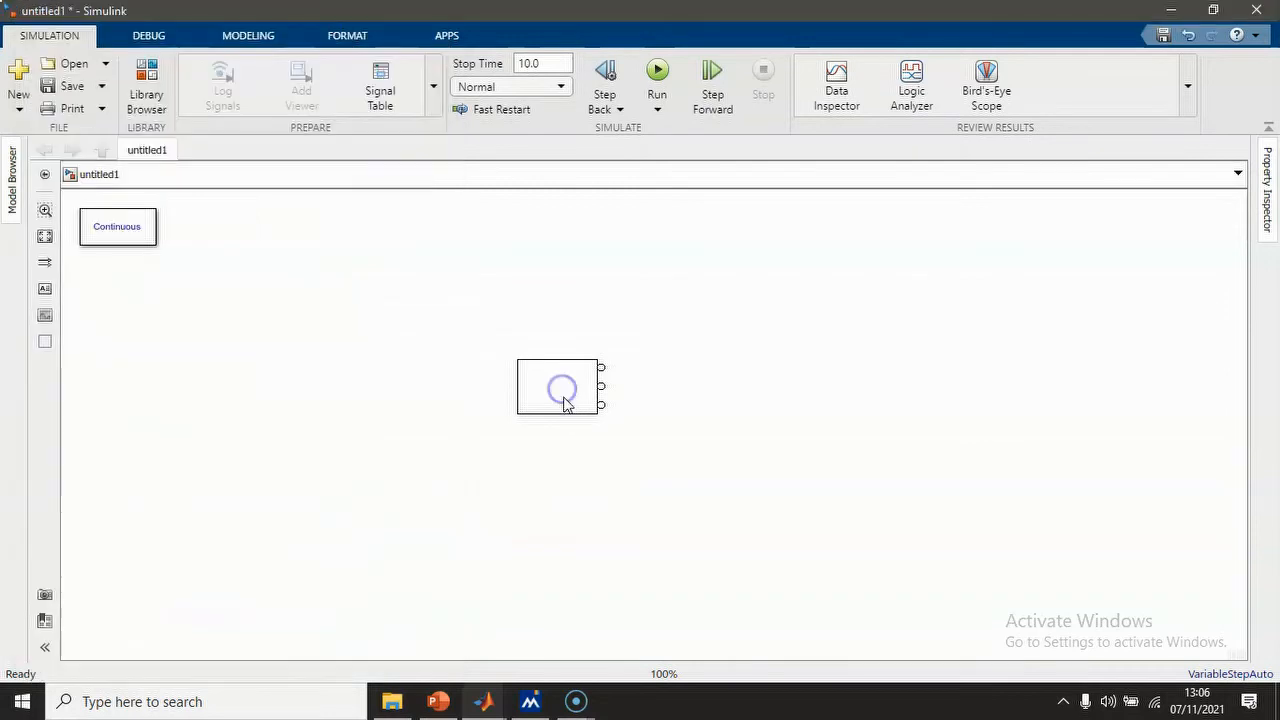
- Add a Three-Phase V-I Measurement block beside the source, enlarge the source to align their ports, and connect phases A, B and C
left_click(116, 555)
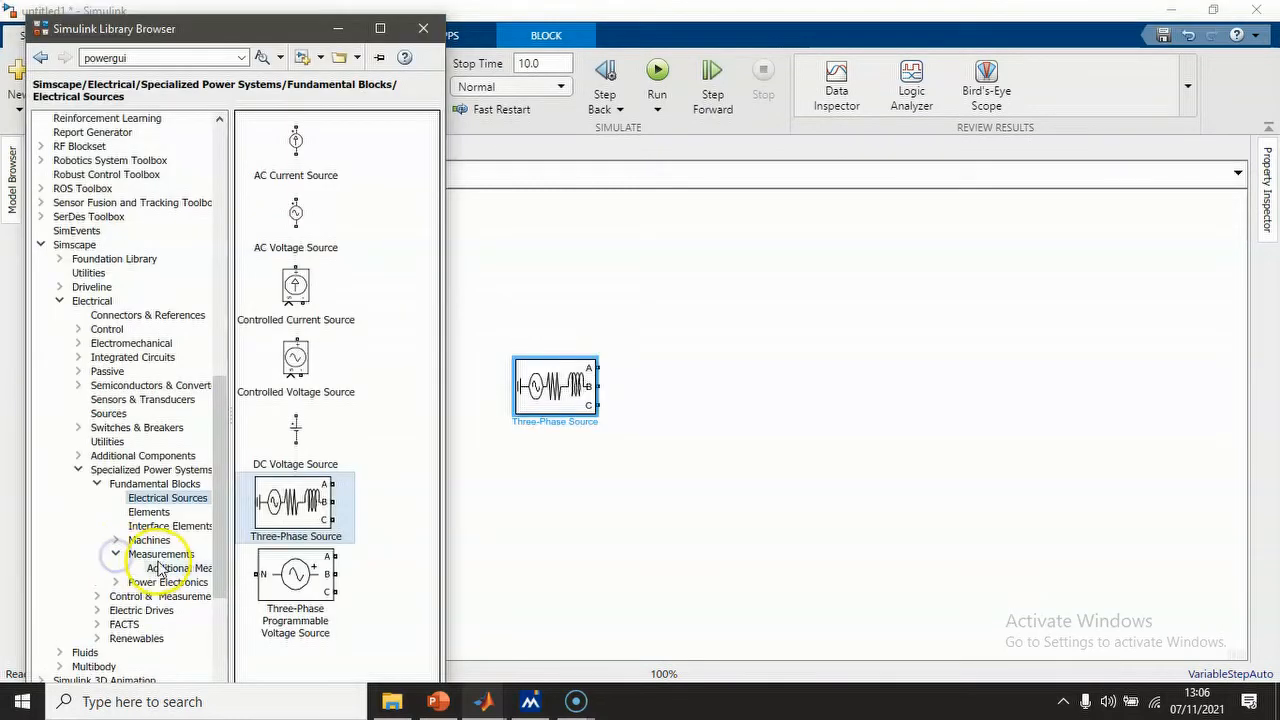
left_click(158, 555)
left_click_drag(325, 575, 676, 388)
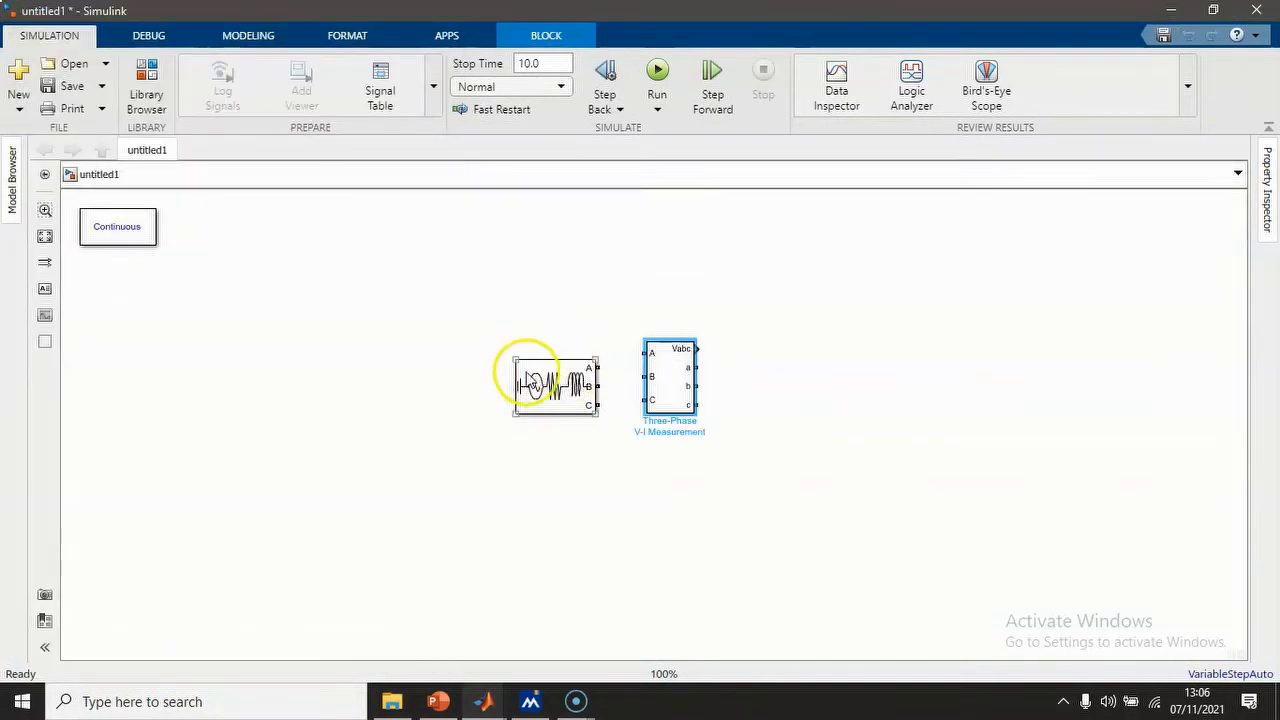
left_click_drag(515, 360, 509, 341)
left_click(598, 352)
left_click(646, 353)
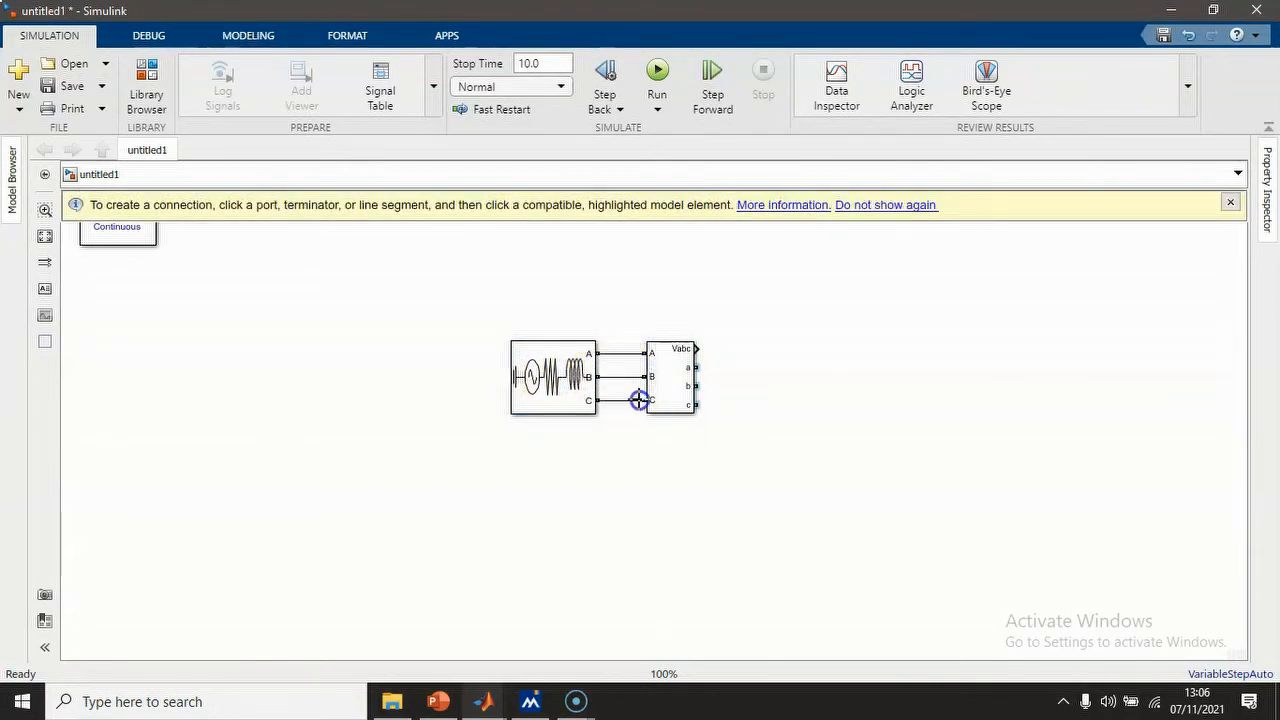
- Add an Asynchronous Machine SI Units block and connect its A, B and C ports to the measurement block's a, b and c outputs
left_click(147, 86)
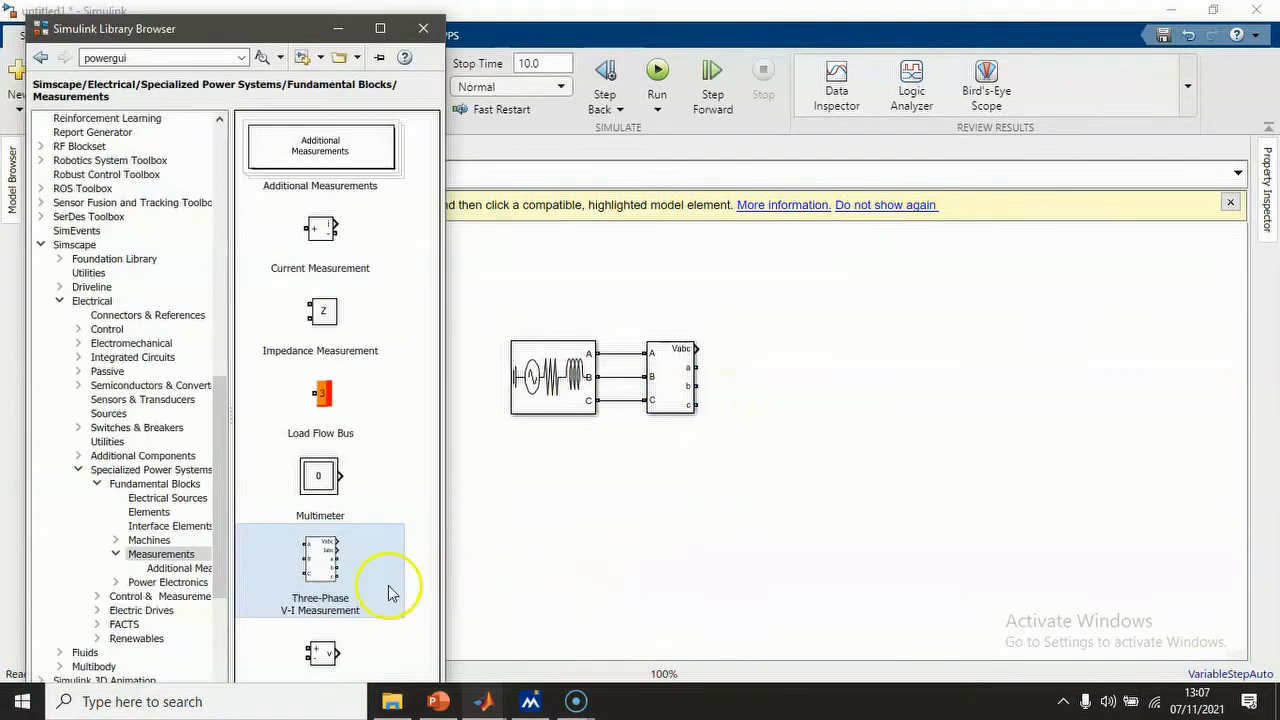
left_click(117, 541)
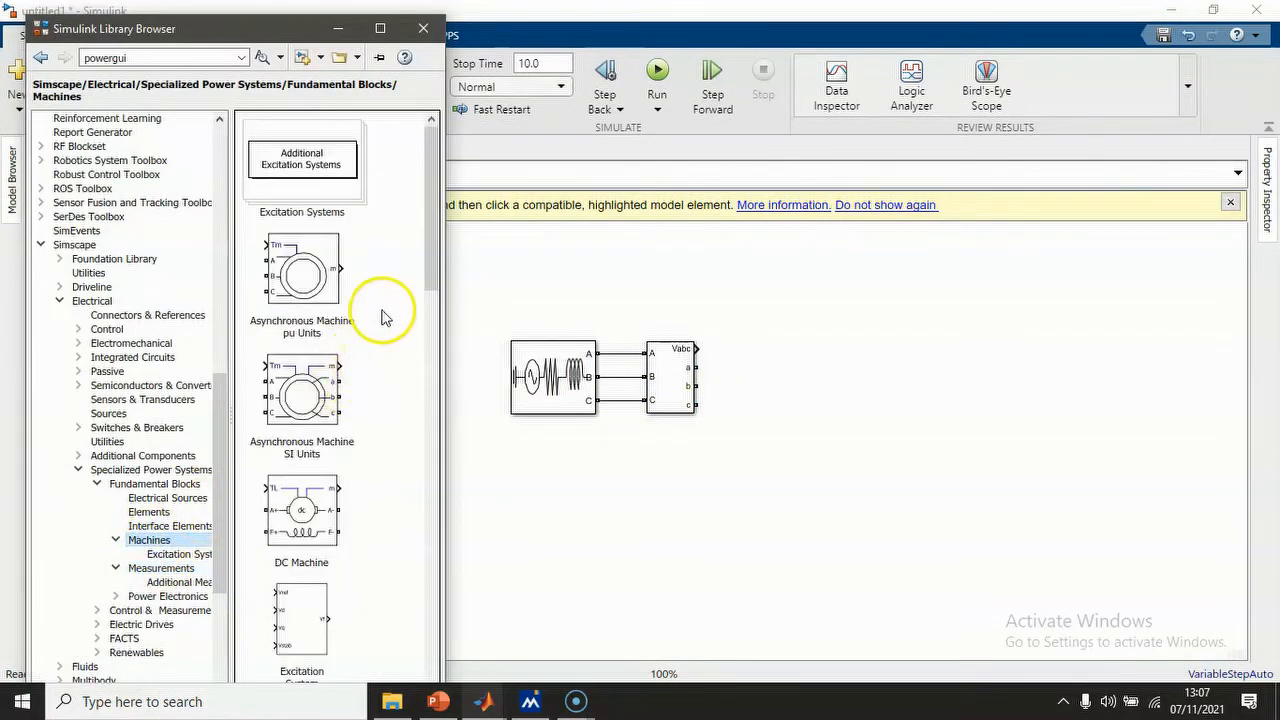
left_click_drag(303, 398, 846, 388)
left_click_drag(697, 367, 806, 364)
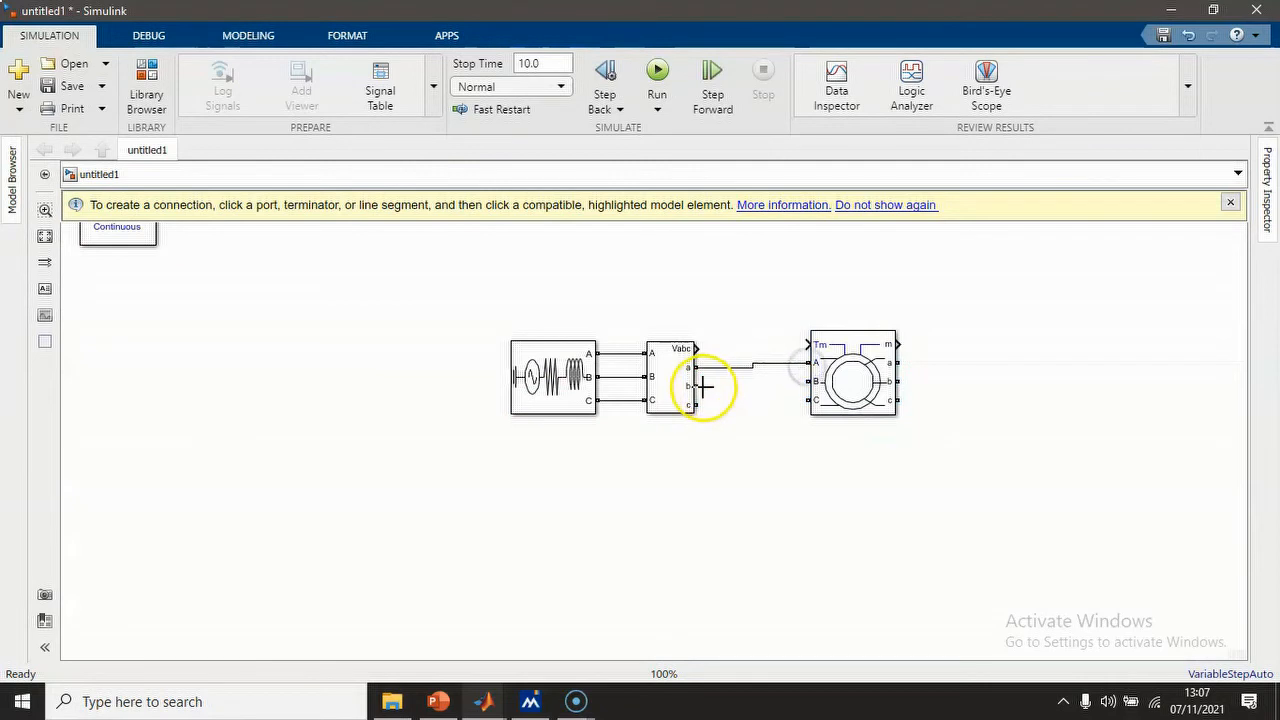
left_click_drag(695, 404, 824, 401)
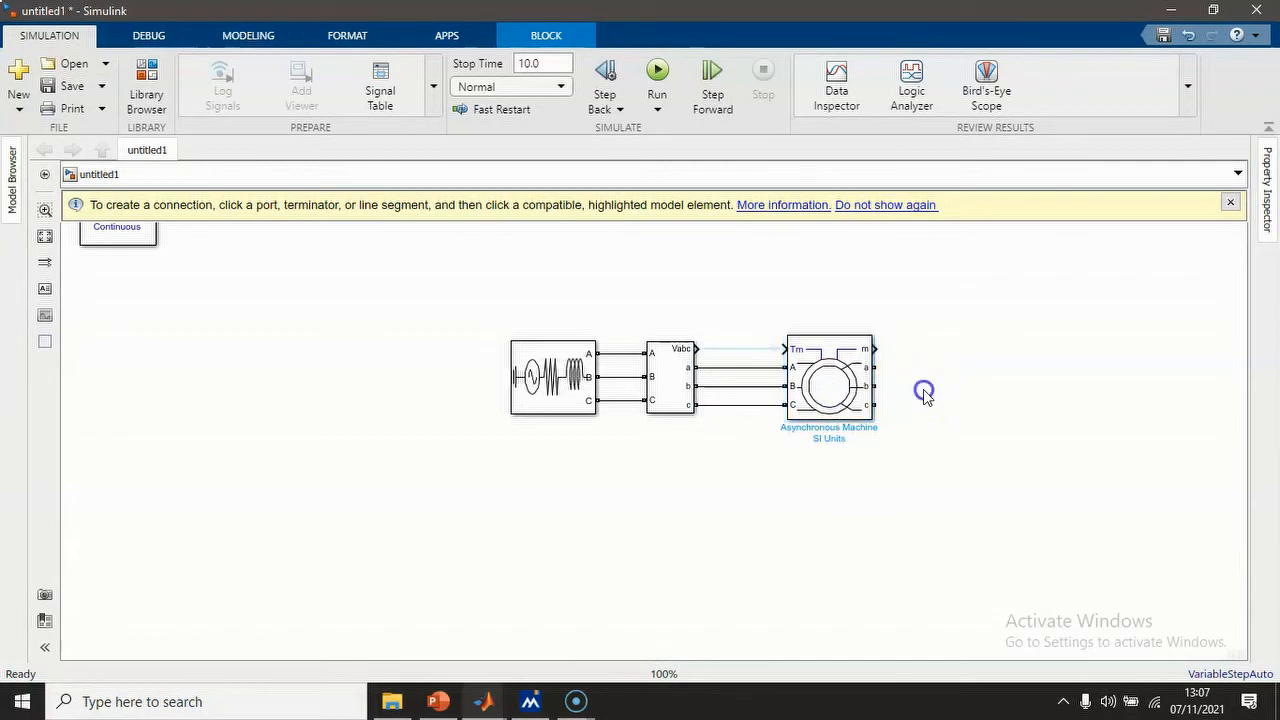
- Set the asynchronous machine's rotor type to Squirrel-cage with preset model 15: 5.4 HP (4KW) 400 V 50Hz 1430 RPM
left_click(848, 395)
double_click(848, 398)
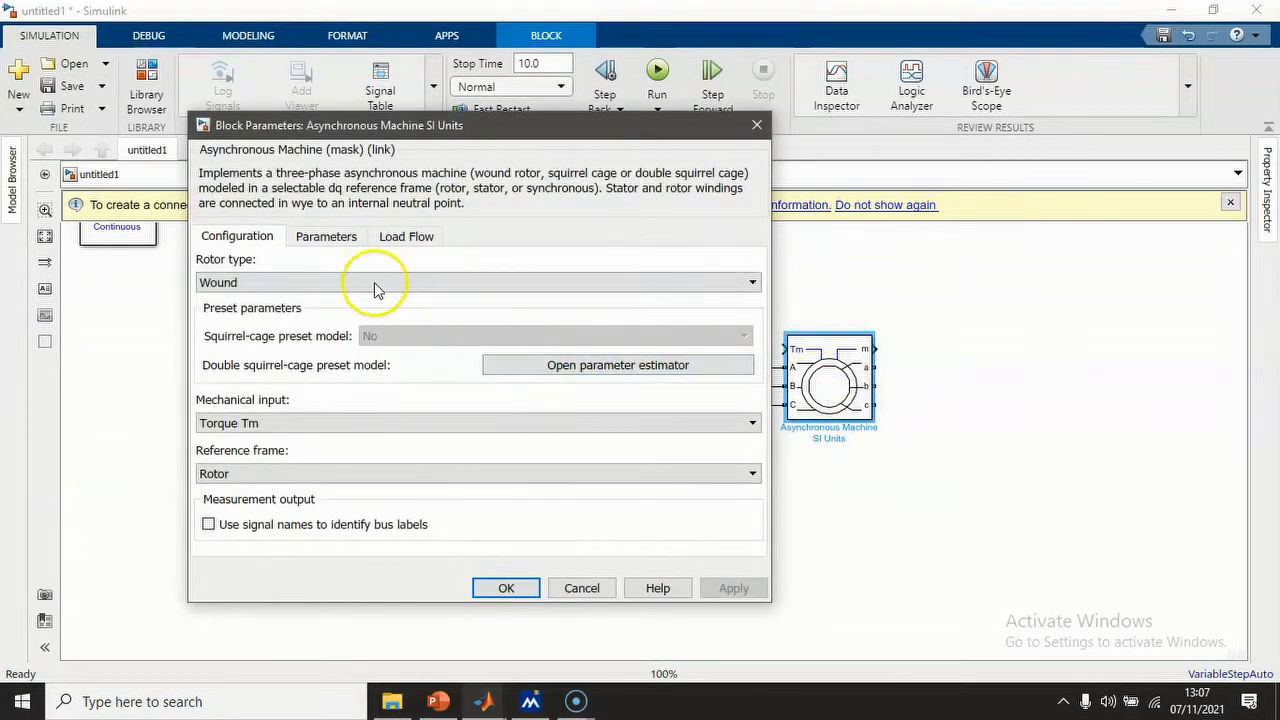
left_click(245, 283)
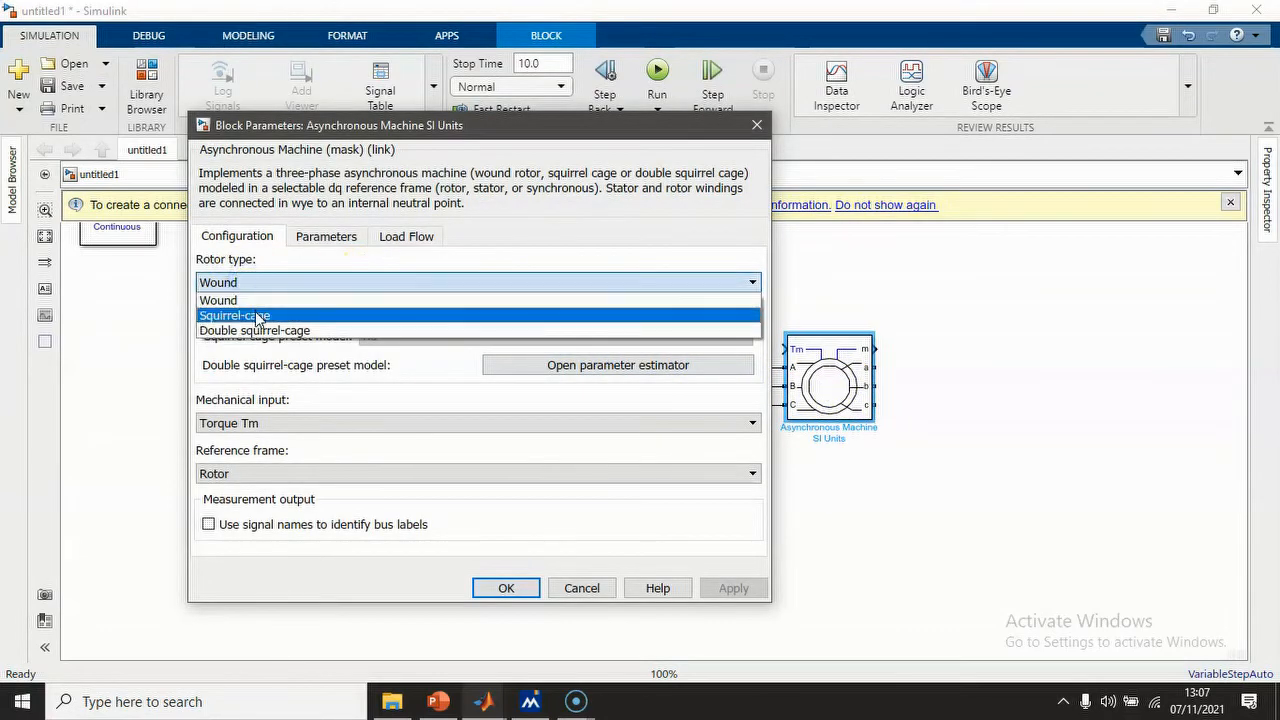
left_click(255, 314)
left_click(400, 337)
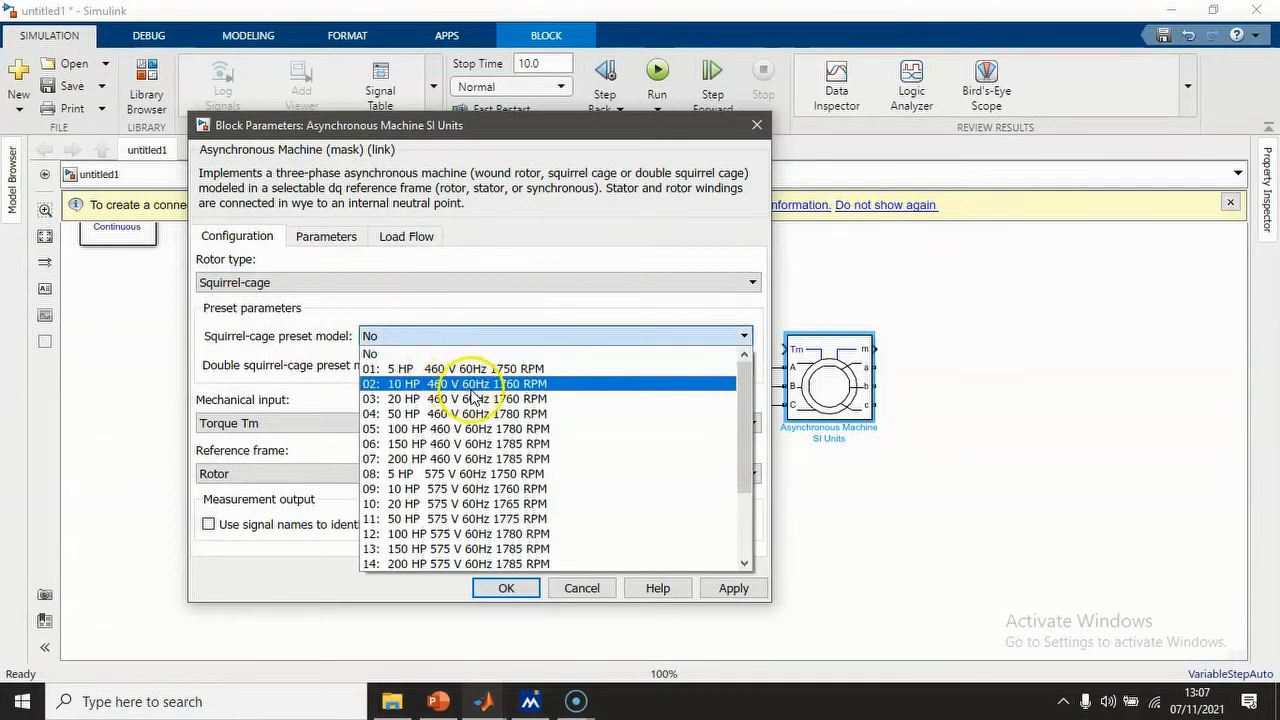
scroll(440, 395, "down", 3)
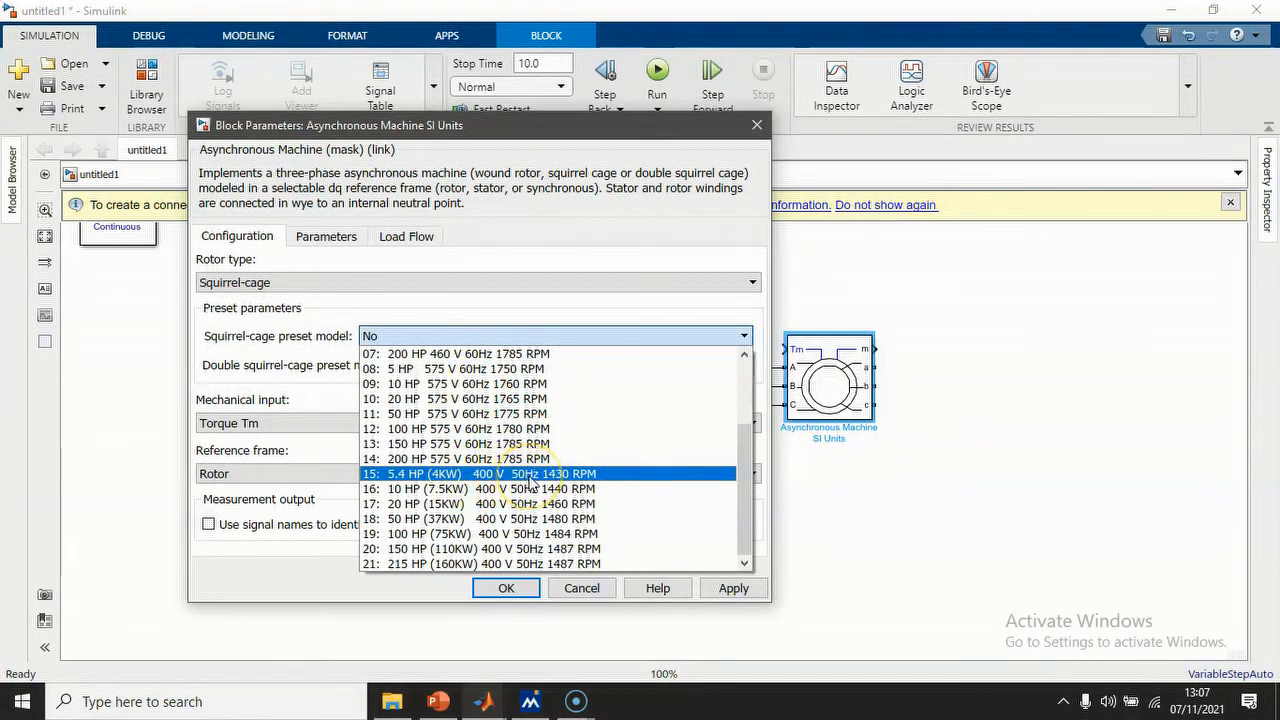
left_click(580, 476)
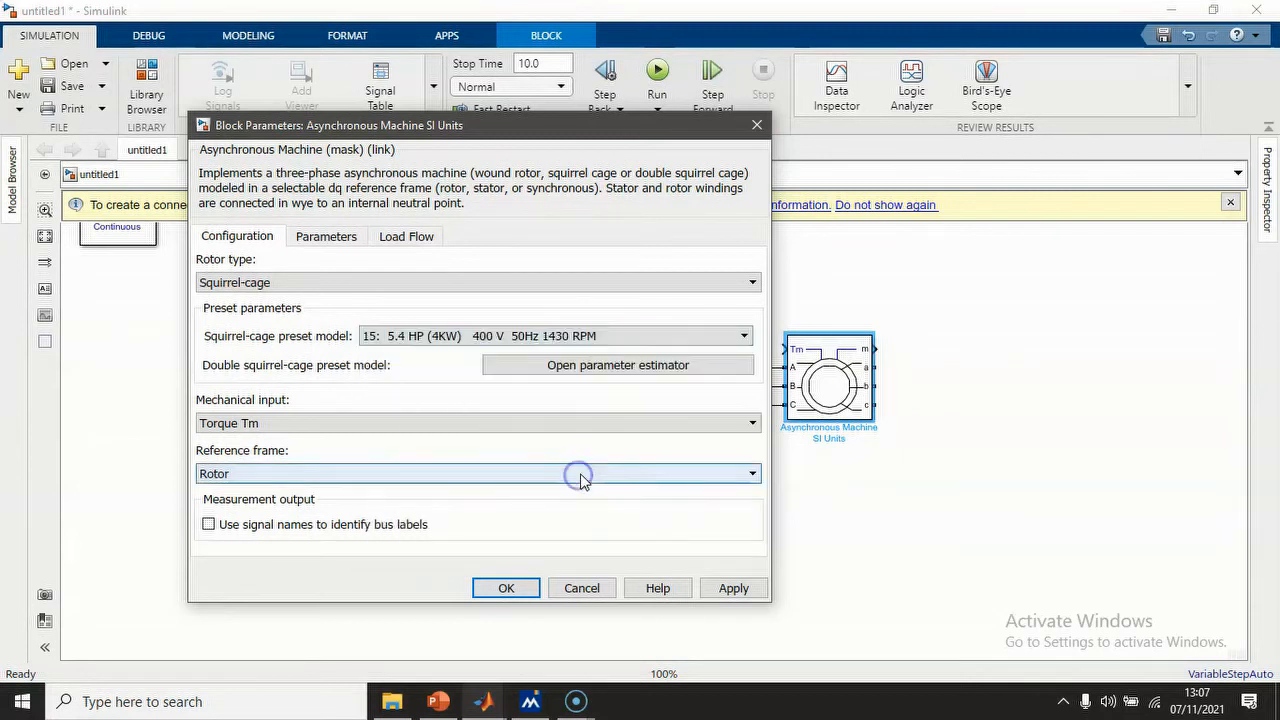
left_click(732, 589)
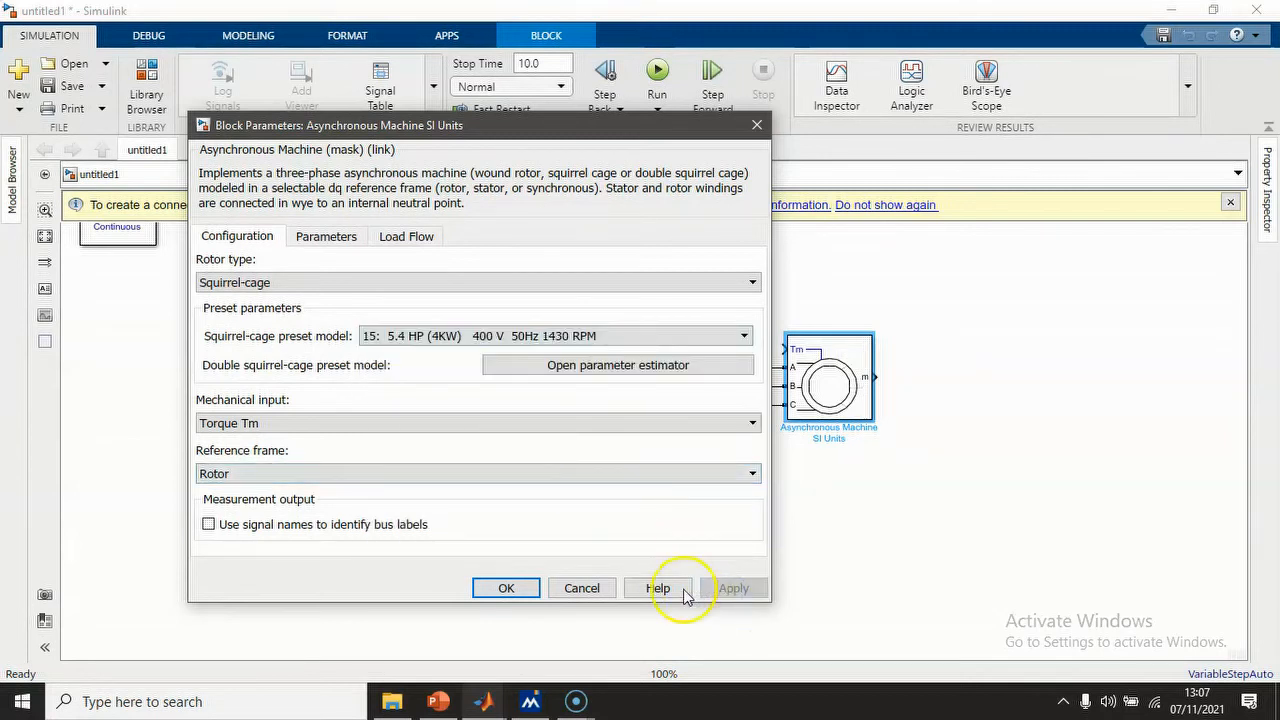
left_click(530, 589)
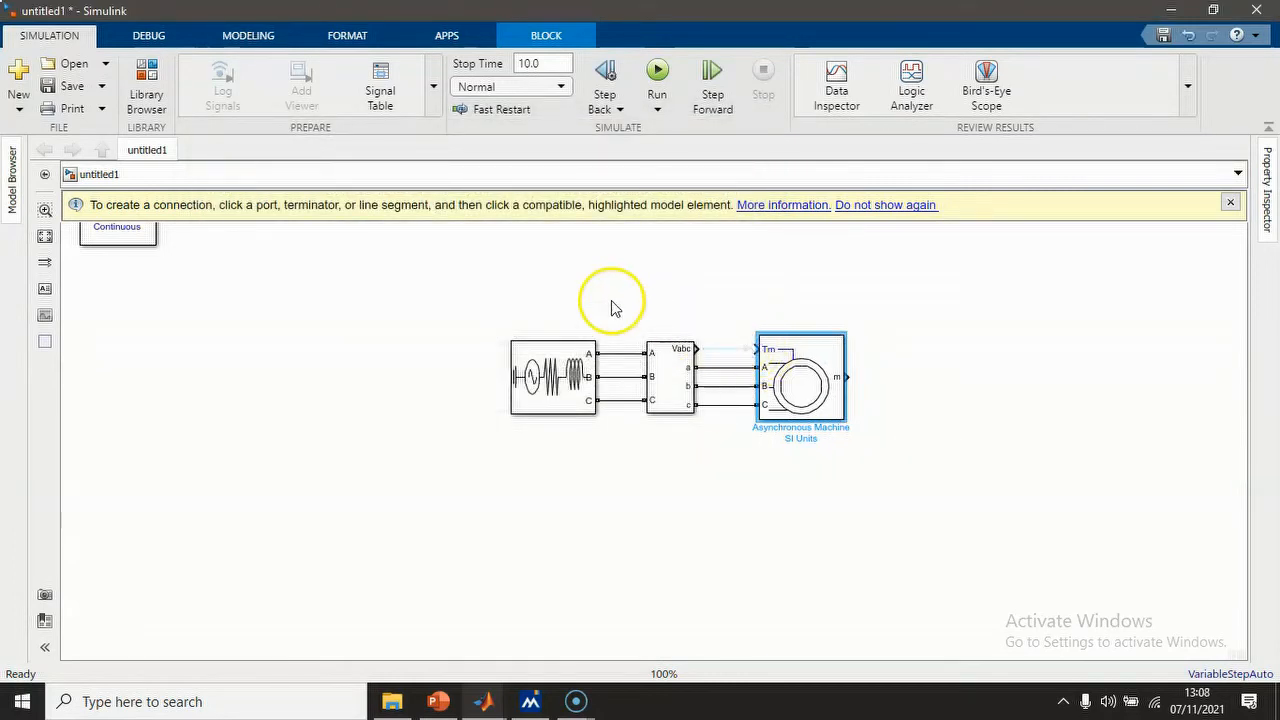
- Add a Constant block wired to the machine's Tm input, with constant value 5 and sample time 0
left_click(145, 85)
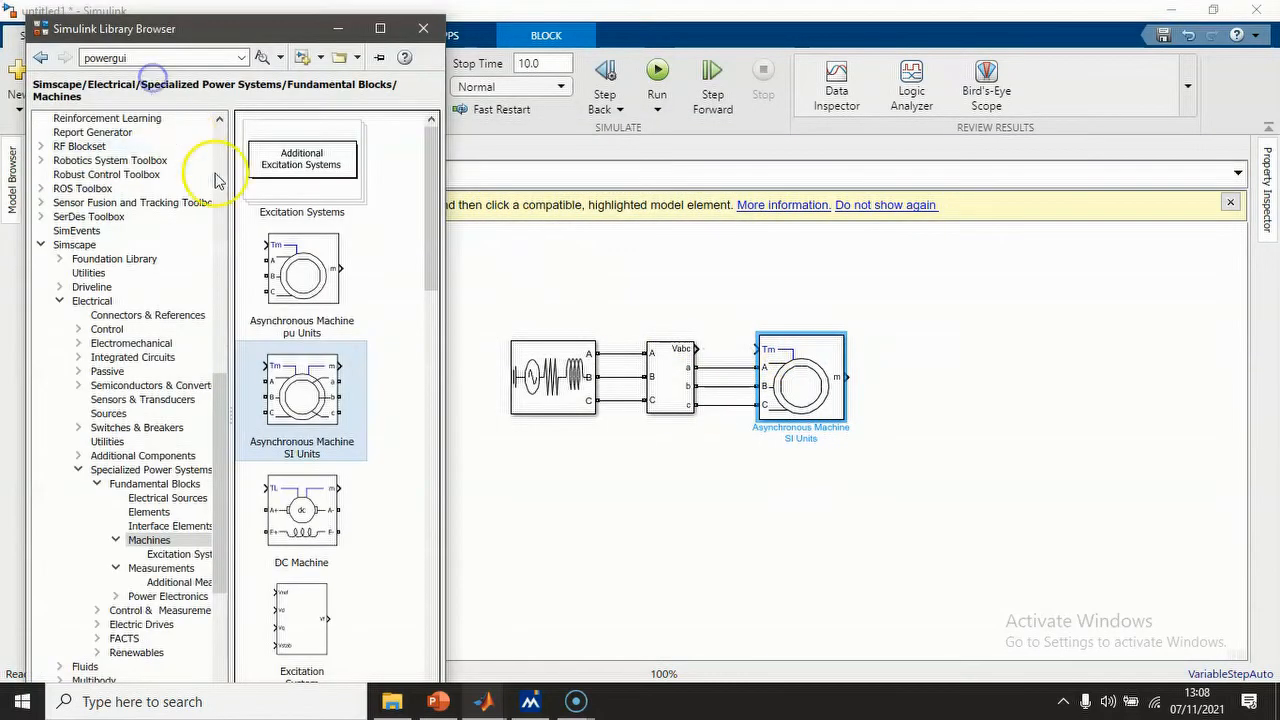
left_click_drag(771, 316, 752, 349)
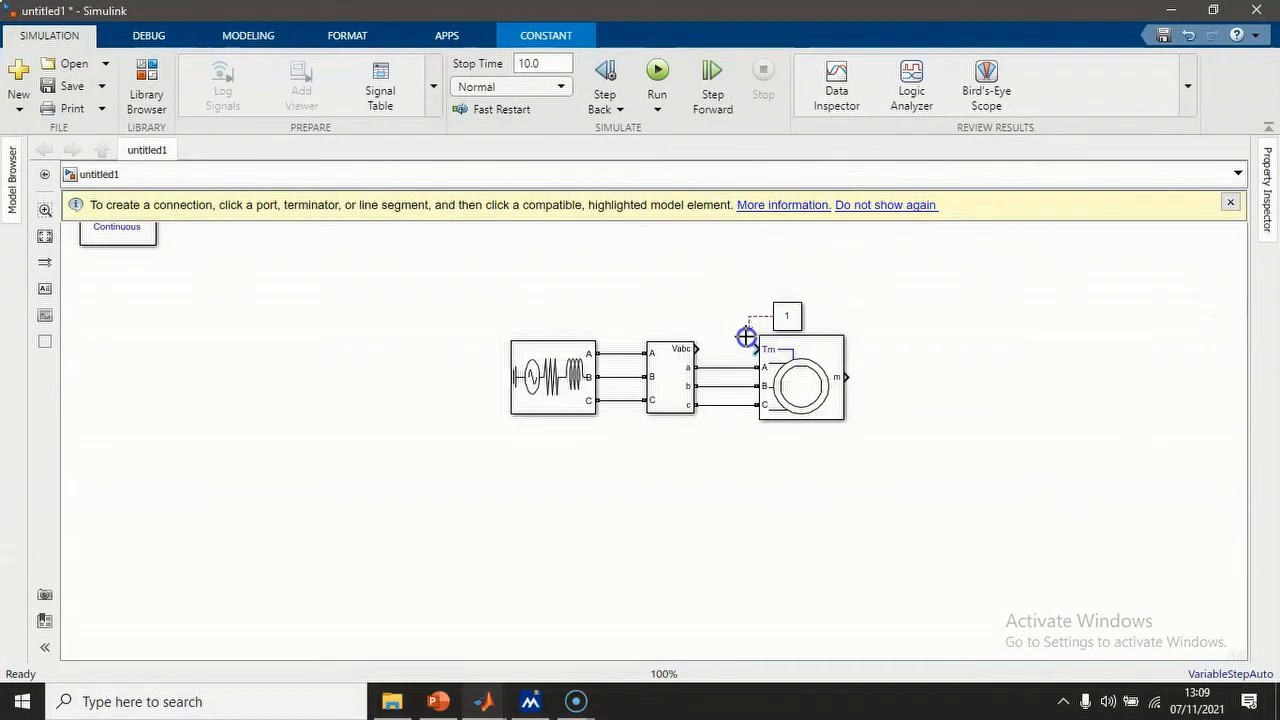
double_click(786, 318)
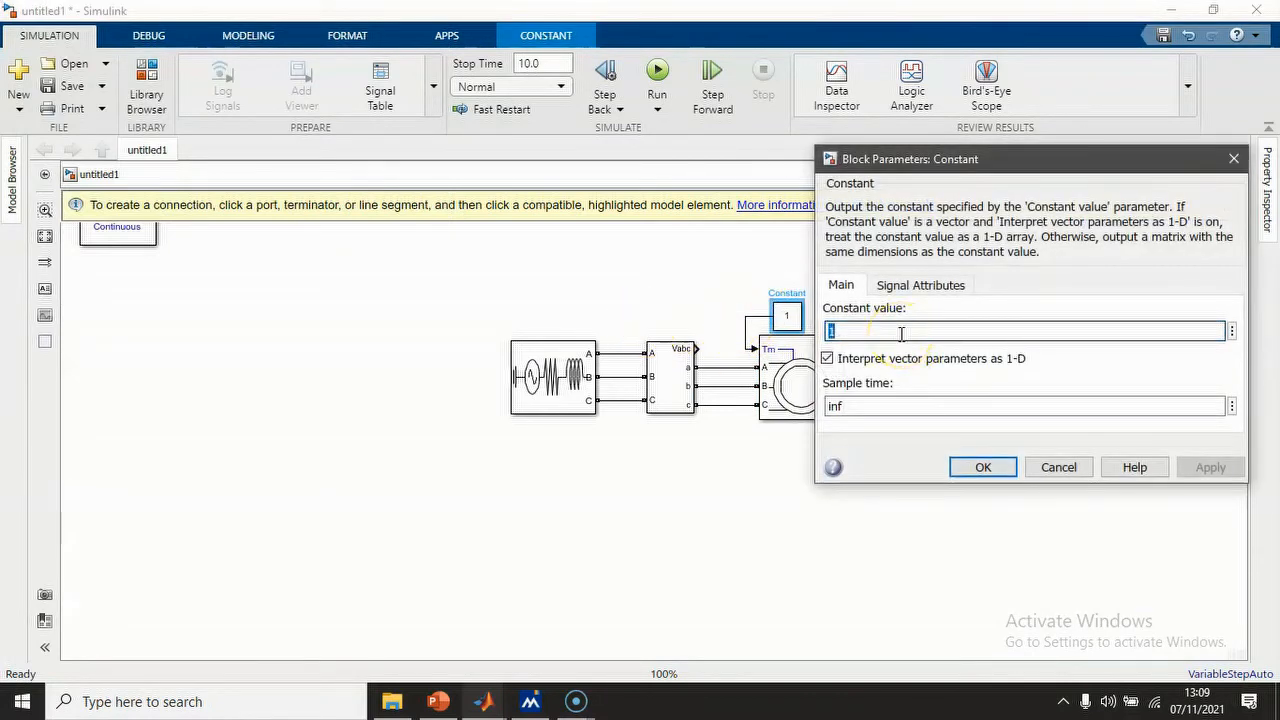
type("5")
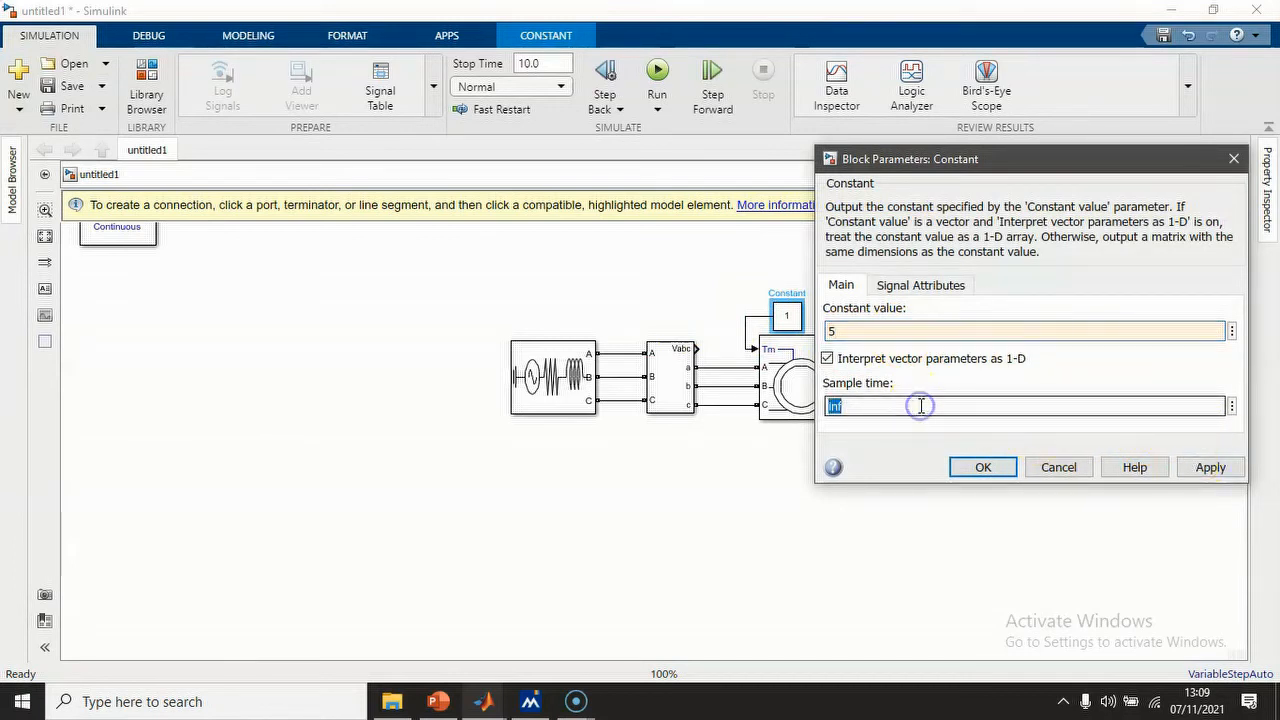
type("0")
left_click(1202, 462)
left_click(983, 467)
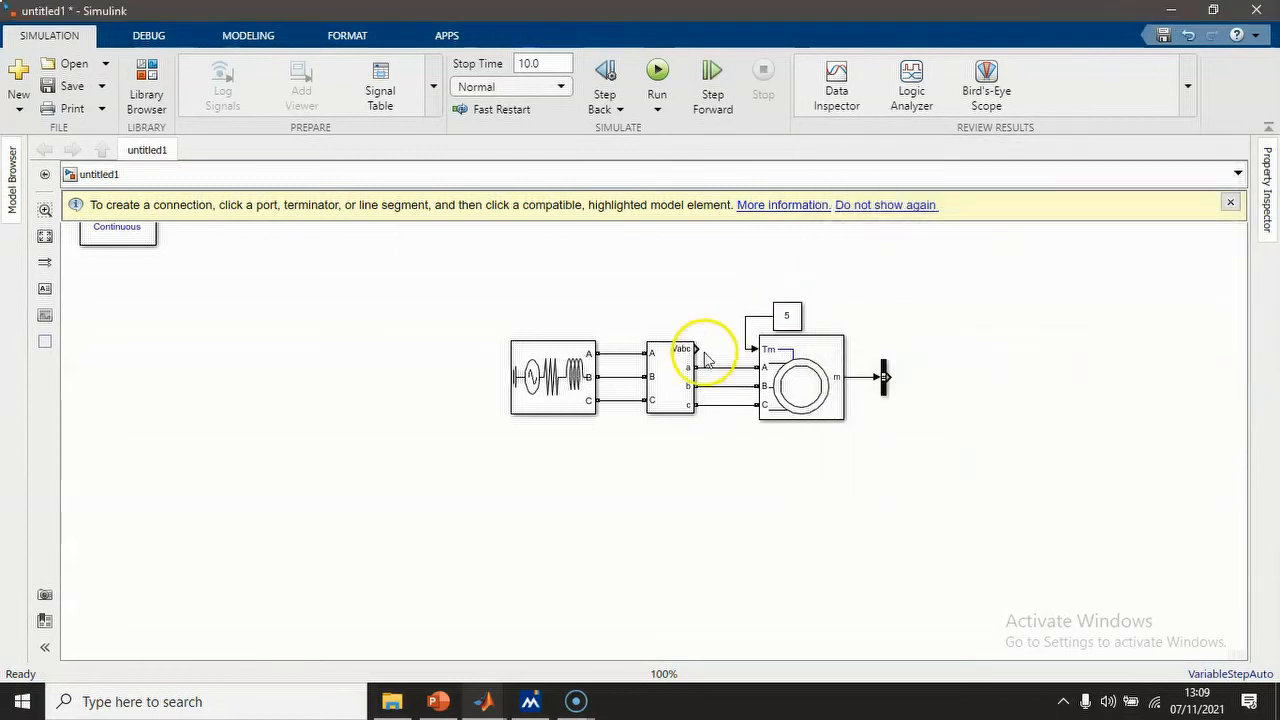
- Move the whole source, measurement and machine circuit down to free the upper part of the canvas
left_click_drag(491, 294, 1011, 449)
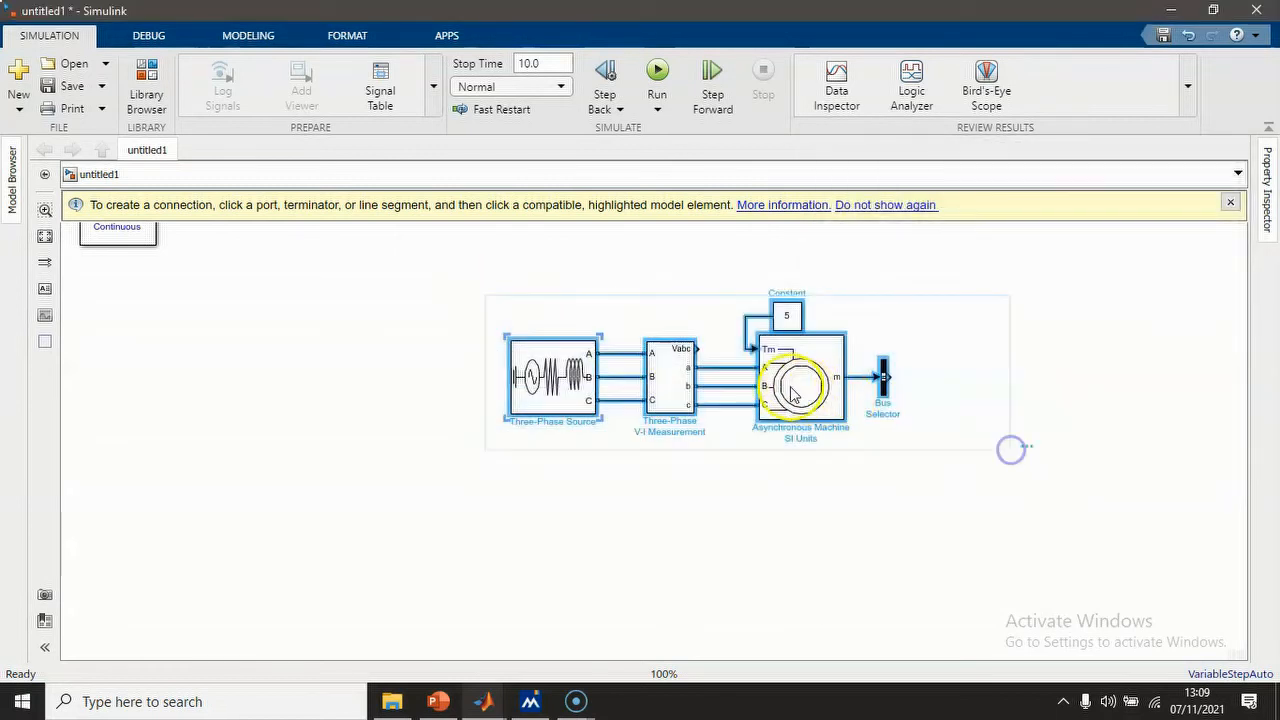
left_click_drag(801, 395, 793, 562)
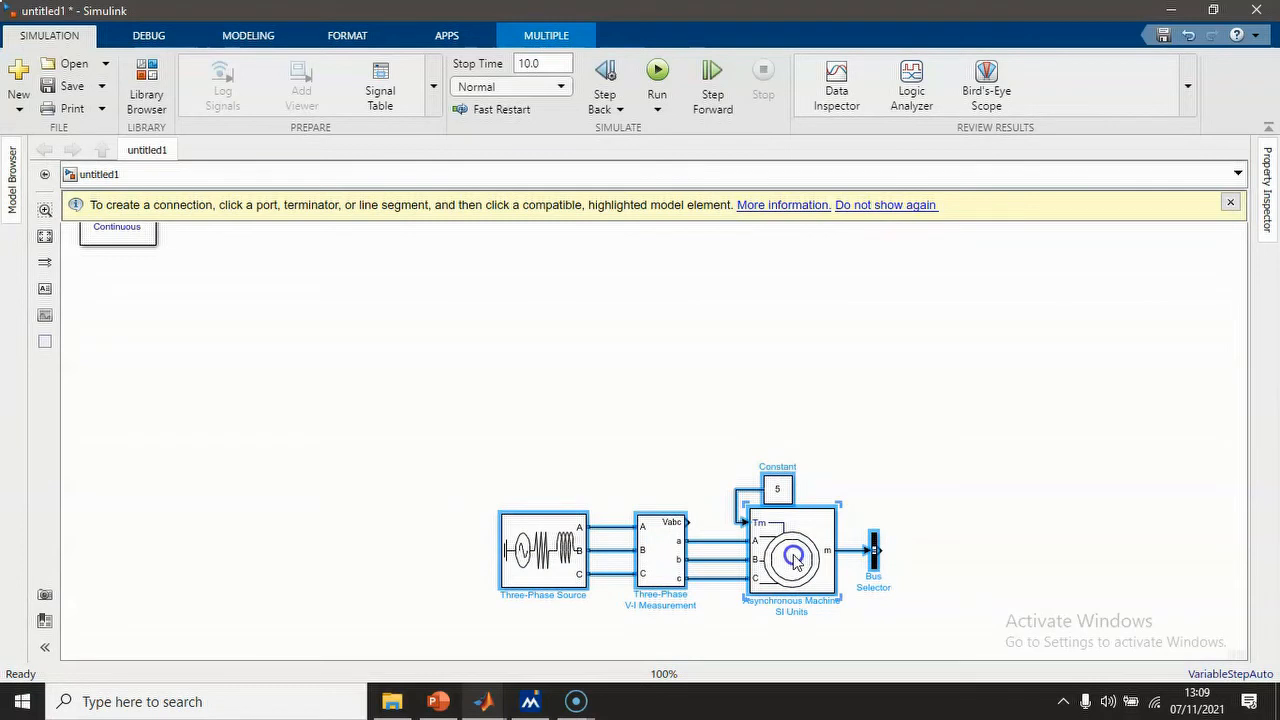
left_click(674, 448)
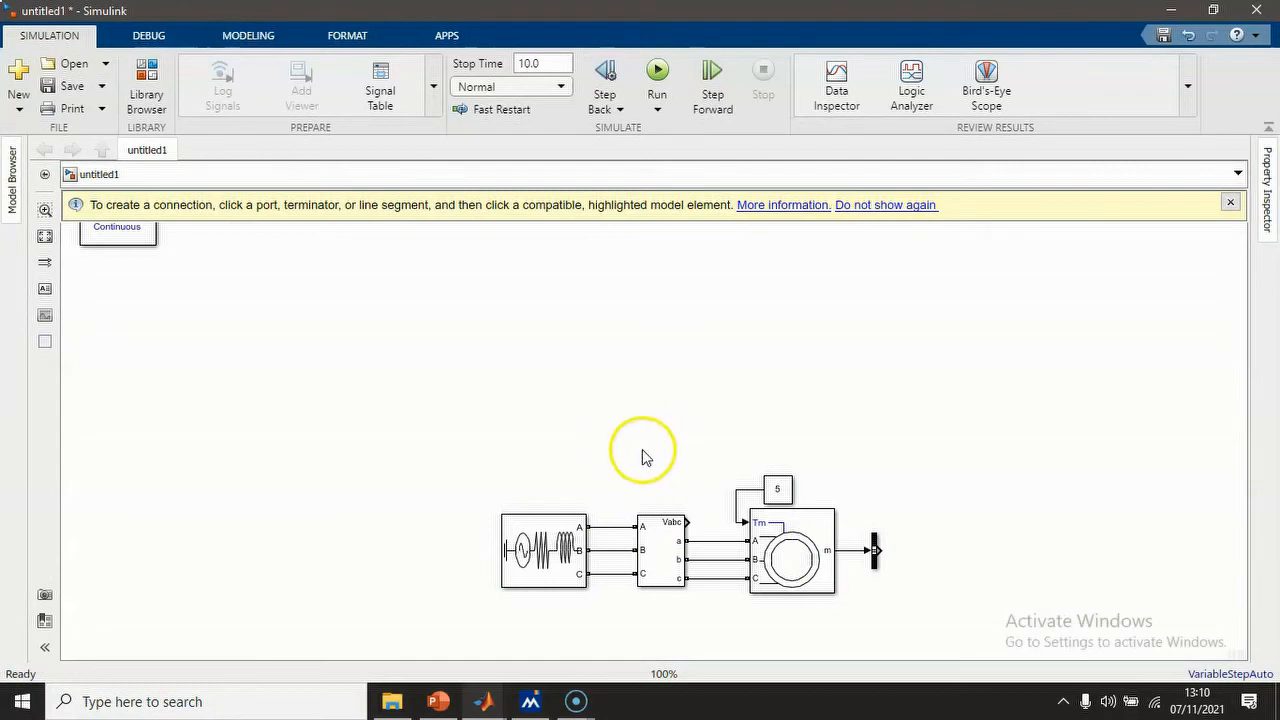
- Add an abc to Alpha-Beta-Zero transformation block above the machine circuit and connect its input to the measurement block's Vabc output
left_click(155, 88)
scroll(177, 245, "down", 12)
scroll(177, 245, "down", 3)
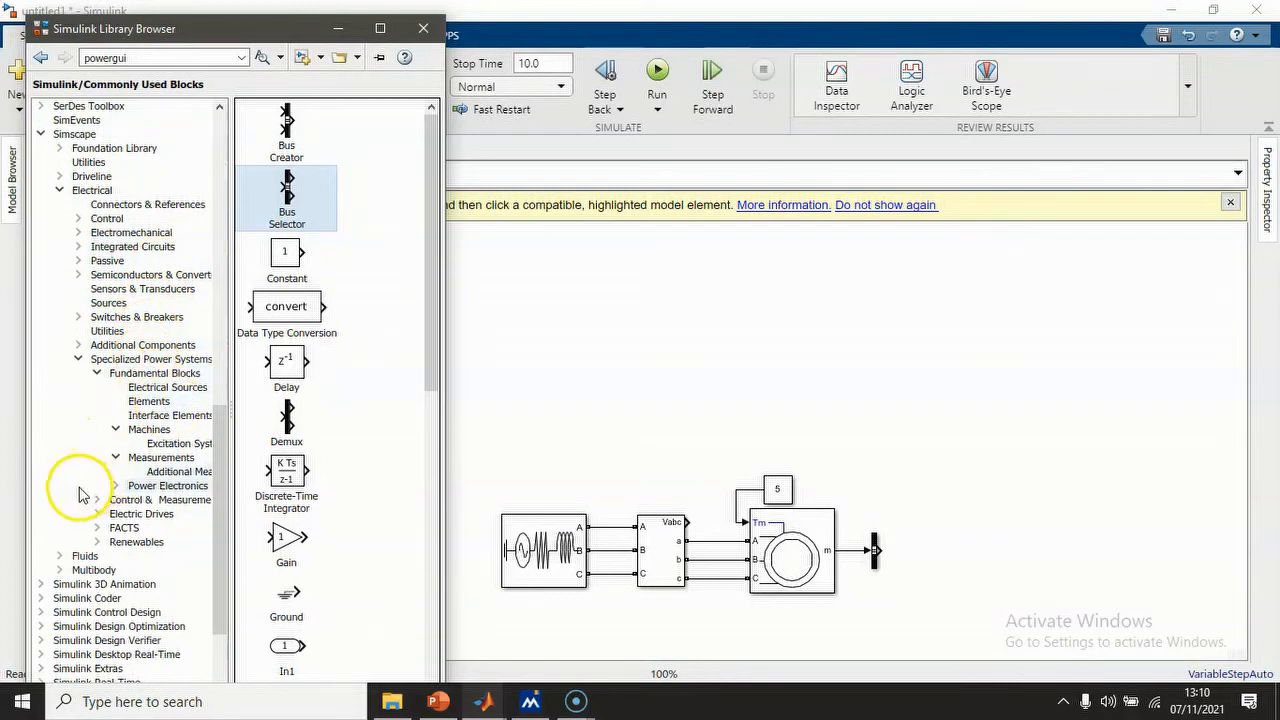
left_click(98, 500)
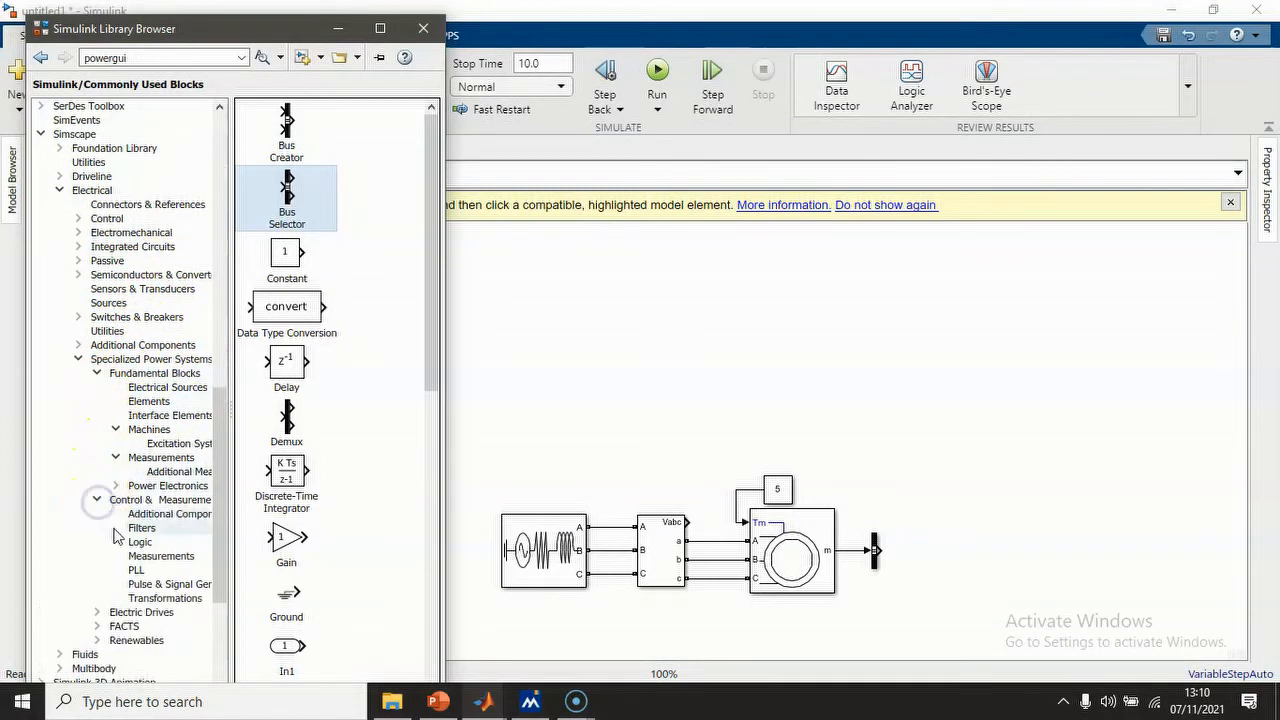
left_click(162, 598)
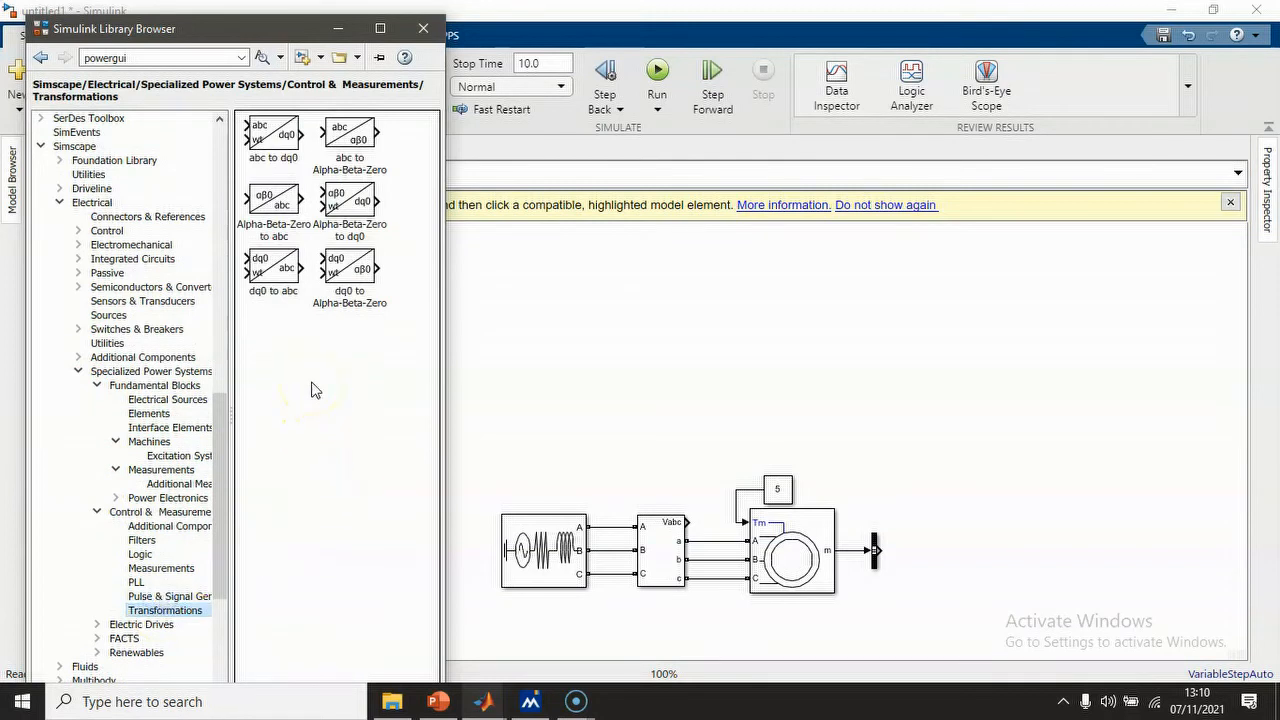
left_click(345, 138)
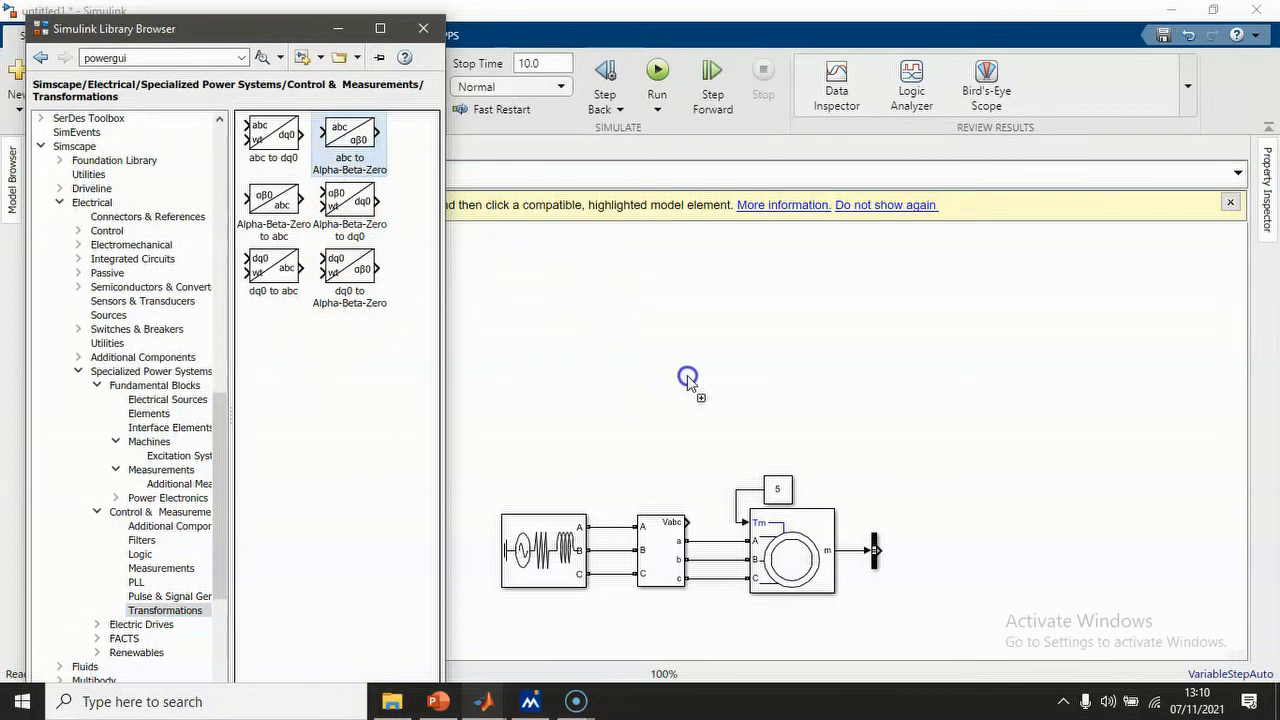
mouse_move(750, 398)
left_mouse_down()
mouse_move(715, 393)
mouse_move(722, 384)
mouse_move(686, 491)
mouse_move(690, 523)
left_mouse_up()
- Add a Demux block with three outputs, fed by the abc to Alpha-Beta-Zero block's output
left_click(148, 74)
left_click_drag(222, 424, 217, 125)
left_click(143, 129)
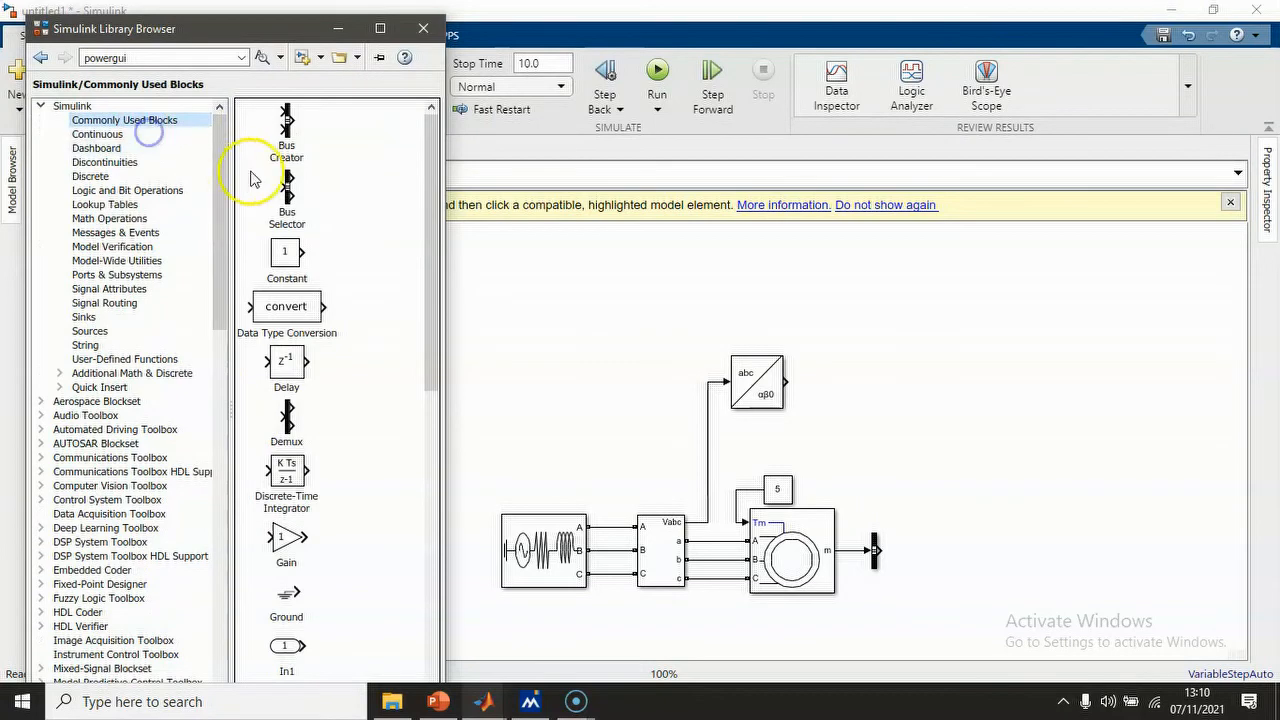
left_click_drag(286, 420, 822, 382)
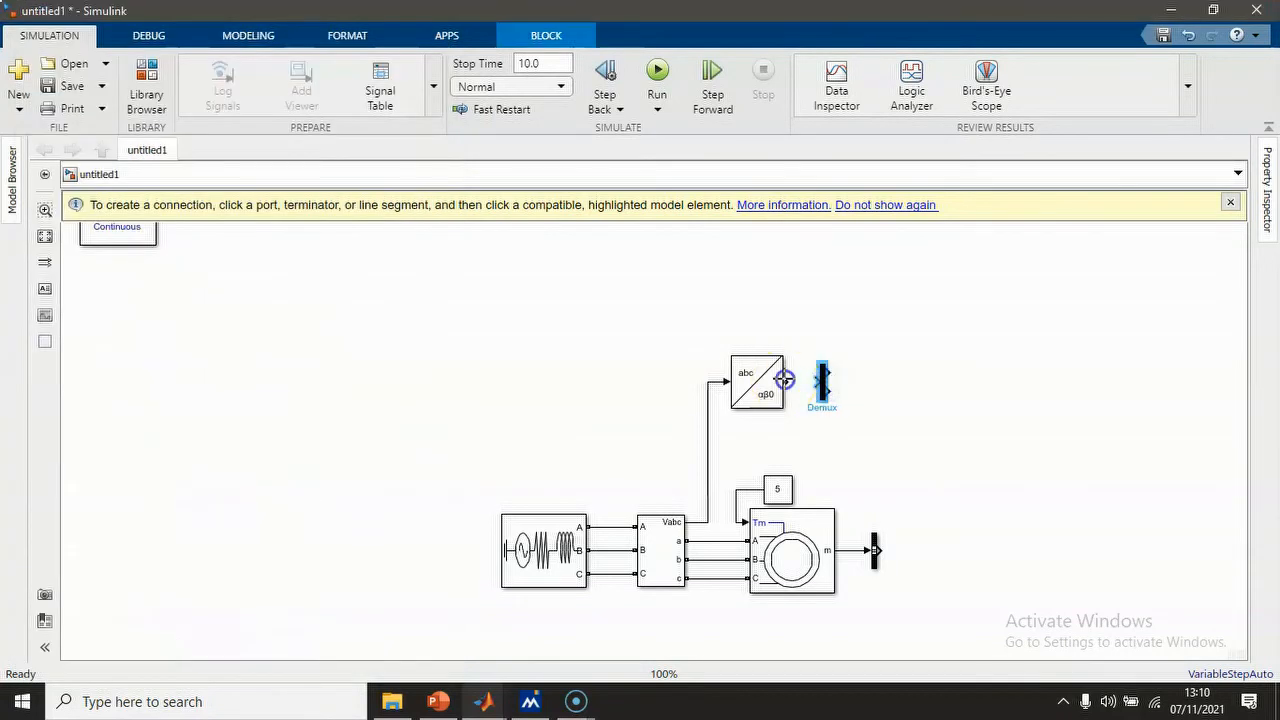
double_click(822, 385)
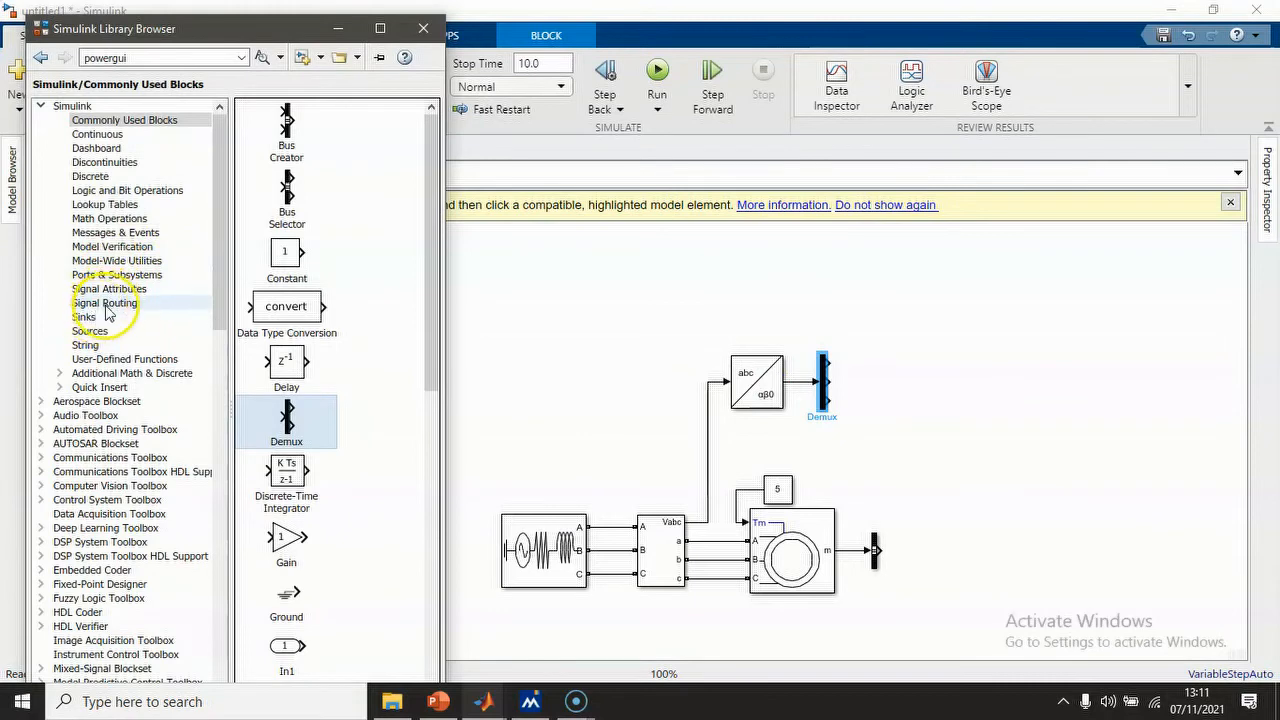
- Add a Trigonometric Function block beside the demux and set its function to atan2
left_click(108, 218)
scroll(327, 275, "down", 5)
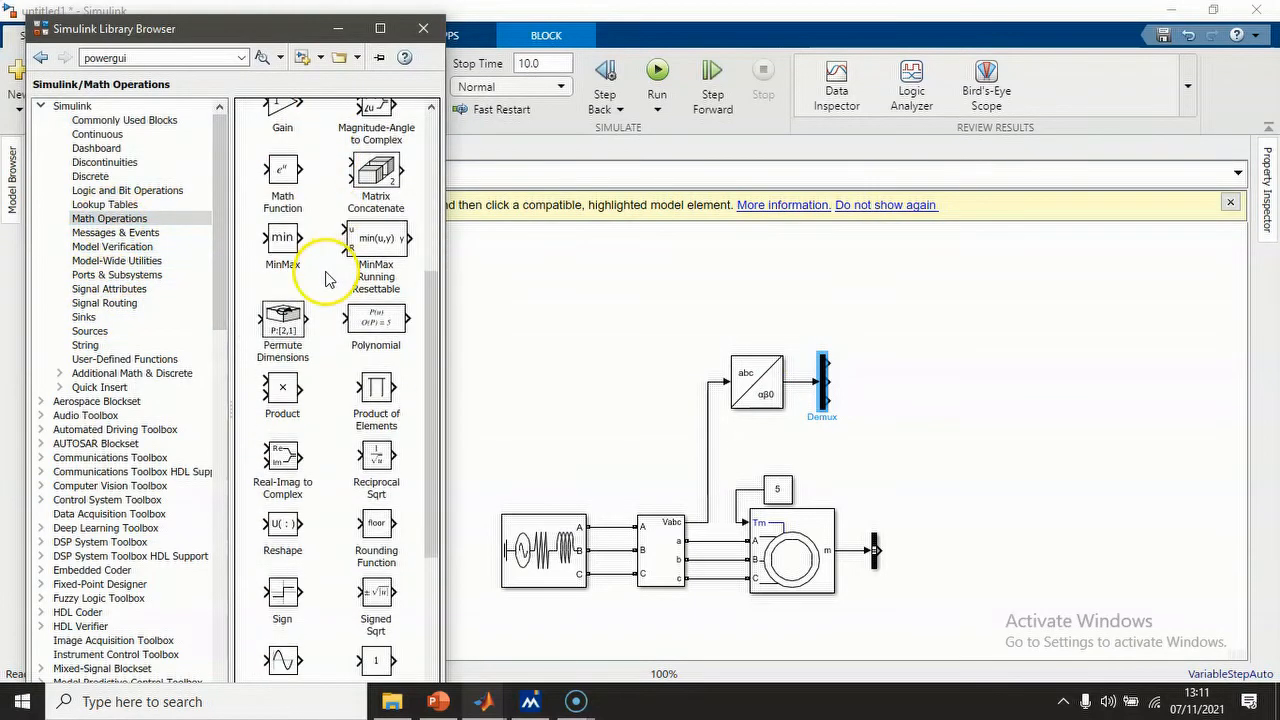
left_click_drag(376, 526, 777, 423)
left_click_drag(777, 423, 892, 384)
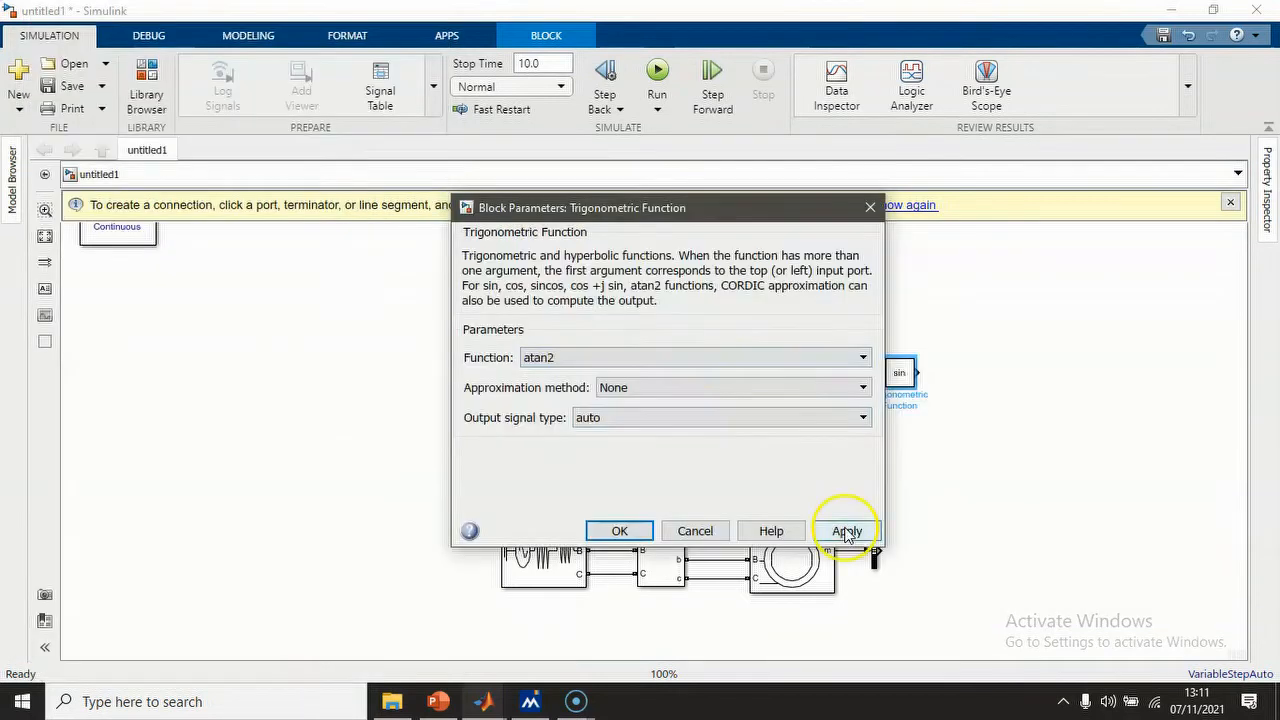
left_click(846, 531)
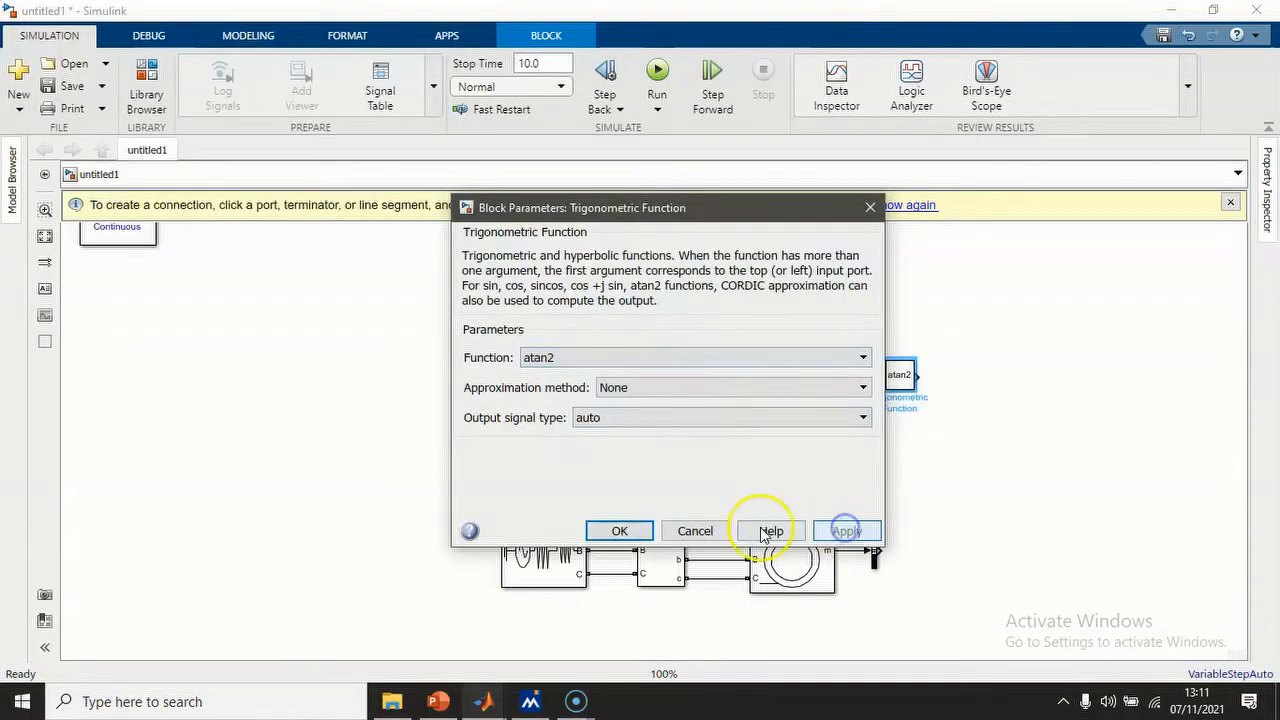
left_click(619, 531)
- Cross-wire the demux's first two outputs to the atan2 inputs and end its third output with a Terminator block
left_click_drag(914, 391, 909, 376)
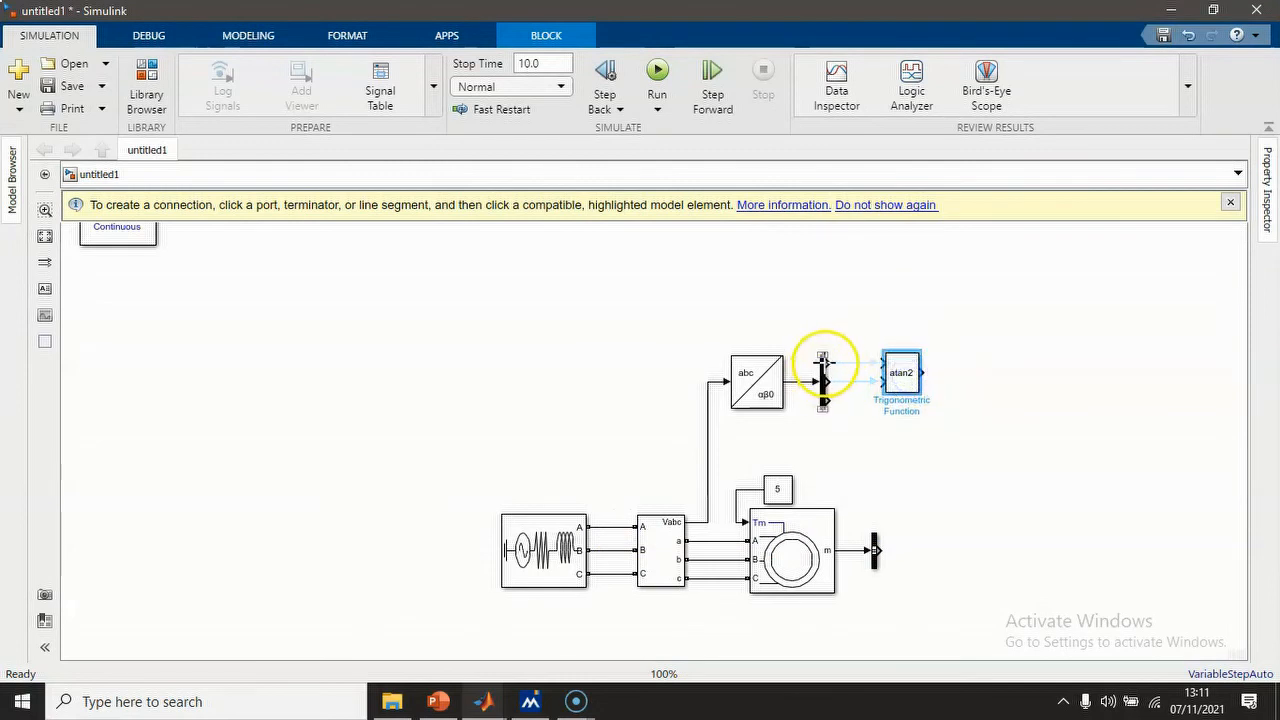
left_click_drag(823, 361, 851, 366)
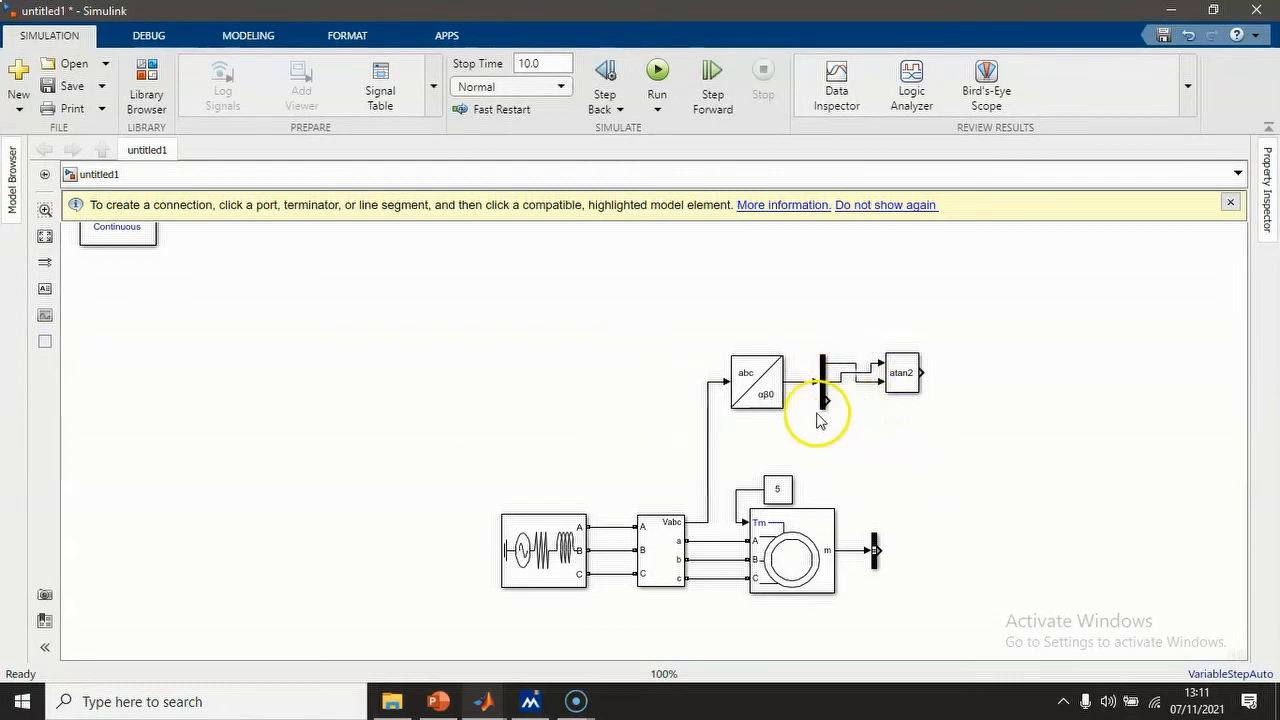
left_click(151, 82)
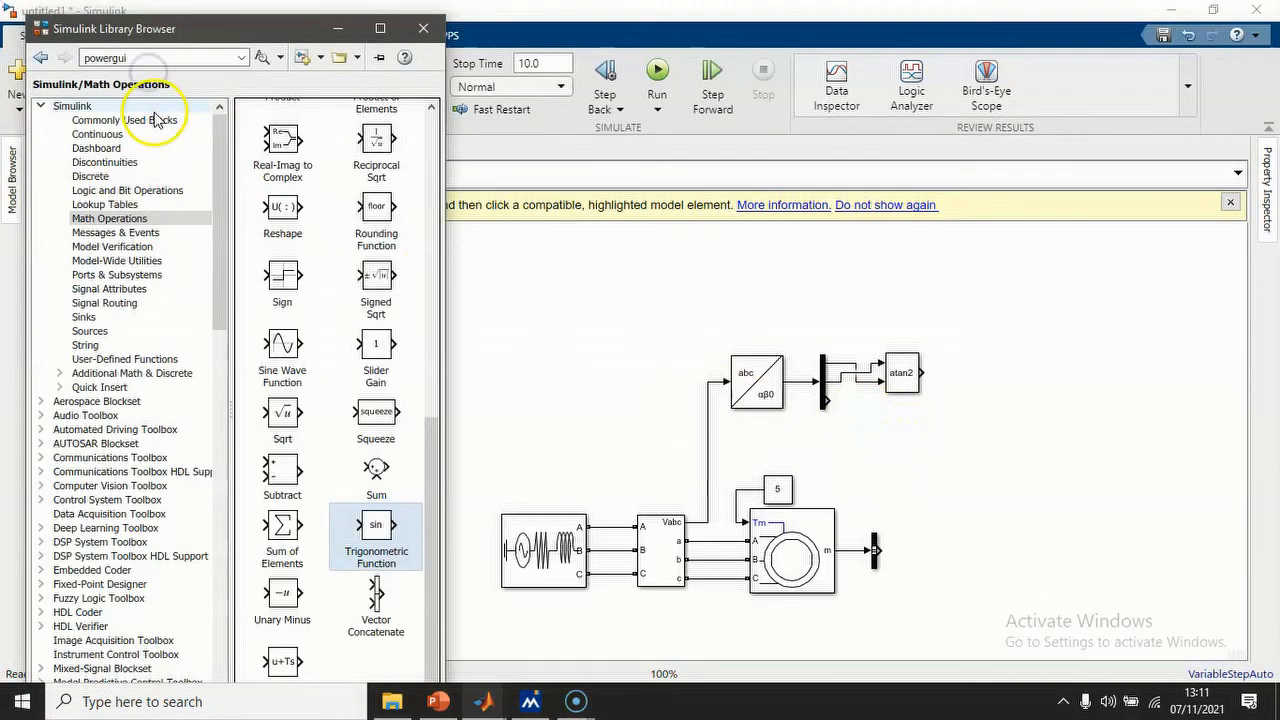
left_click(157, 120)
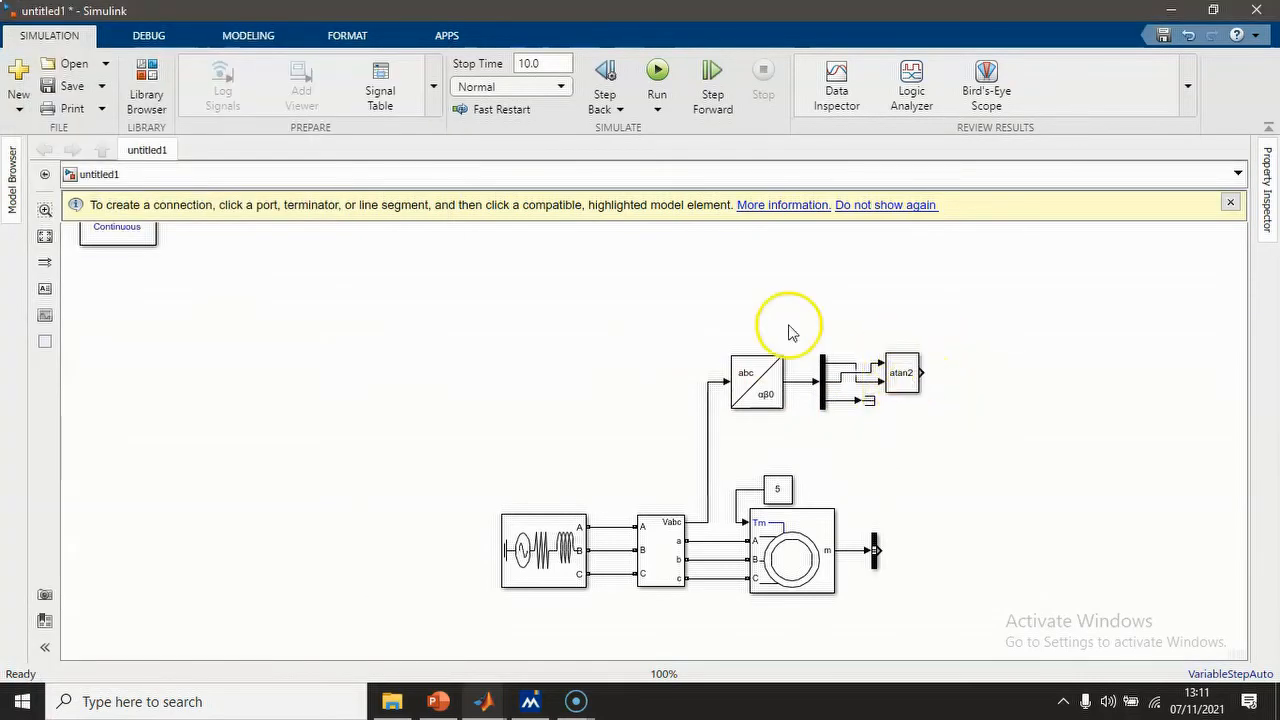
- Add an Alpha-Beta-Zero to dq0 block, feeding its αβ0 input from the abc transformation output and its wt input from atan2
left_click(148, 92)
left_click_drag(217, 257, 214, 563)
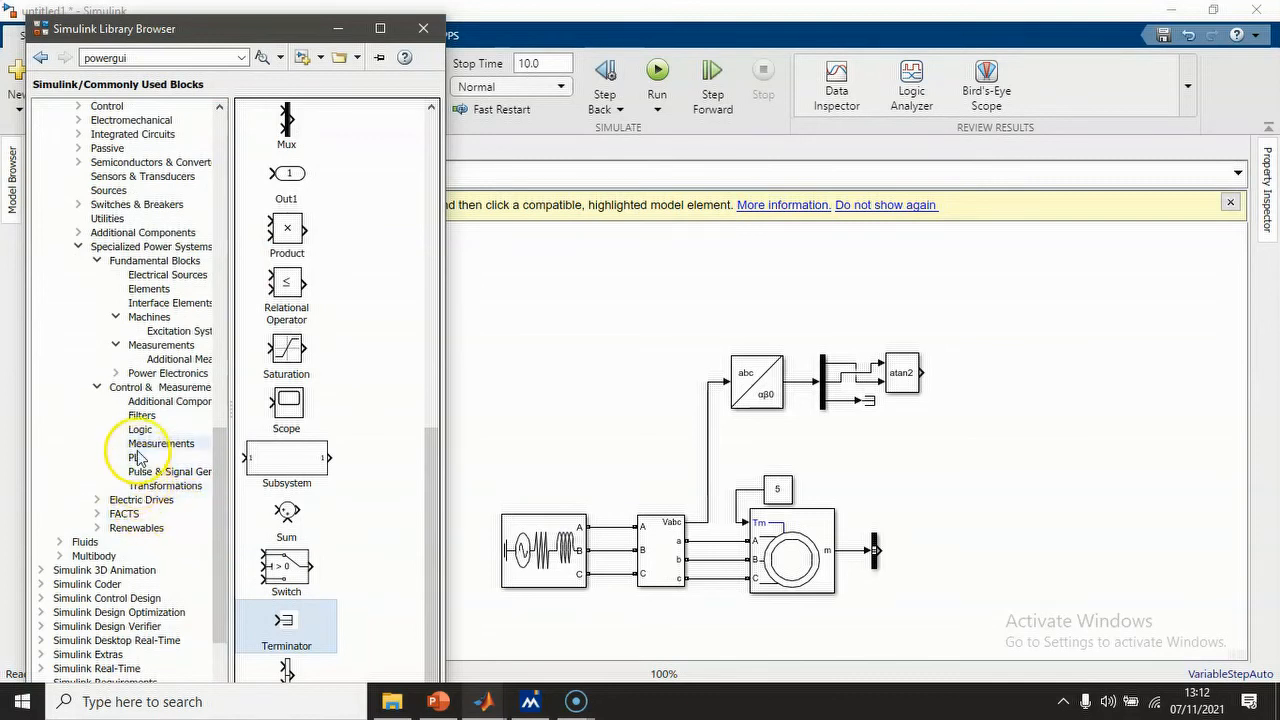
left_click(152, 485)
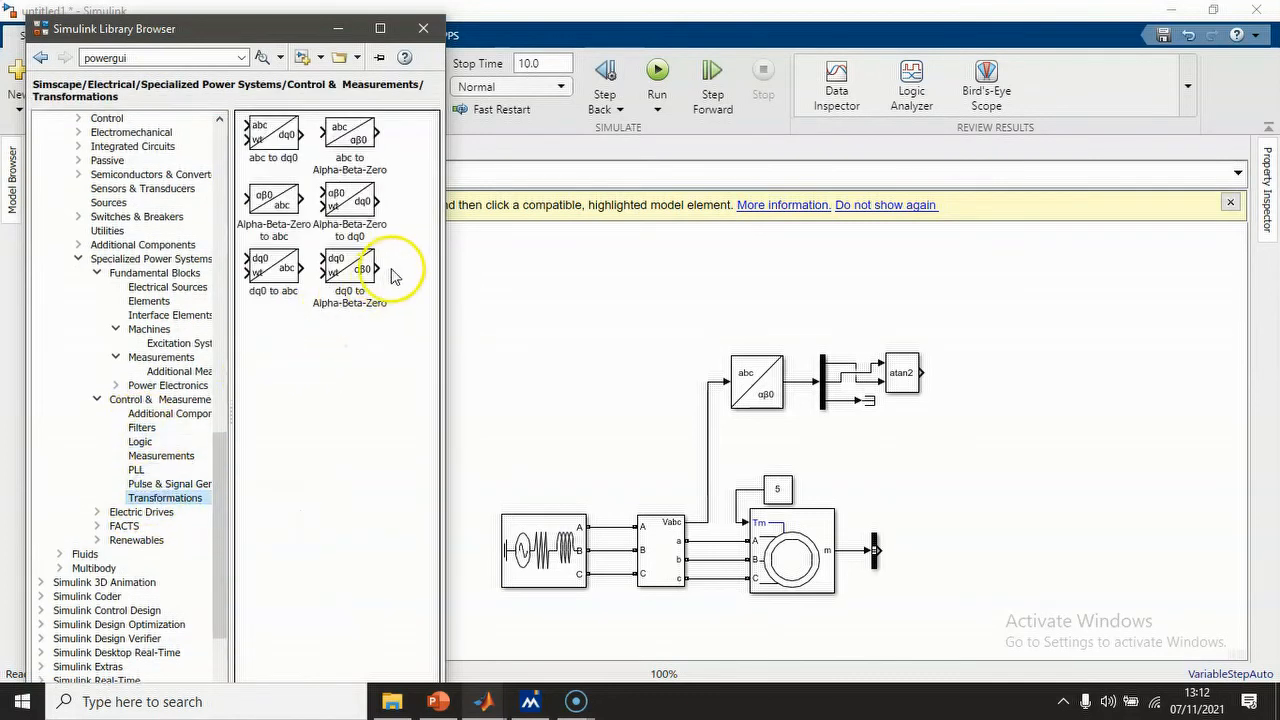
left_click_drag(345, 205, 882, 308)
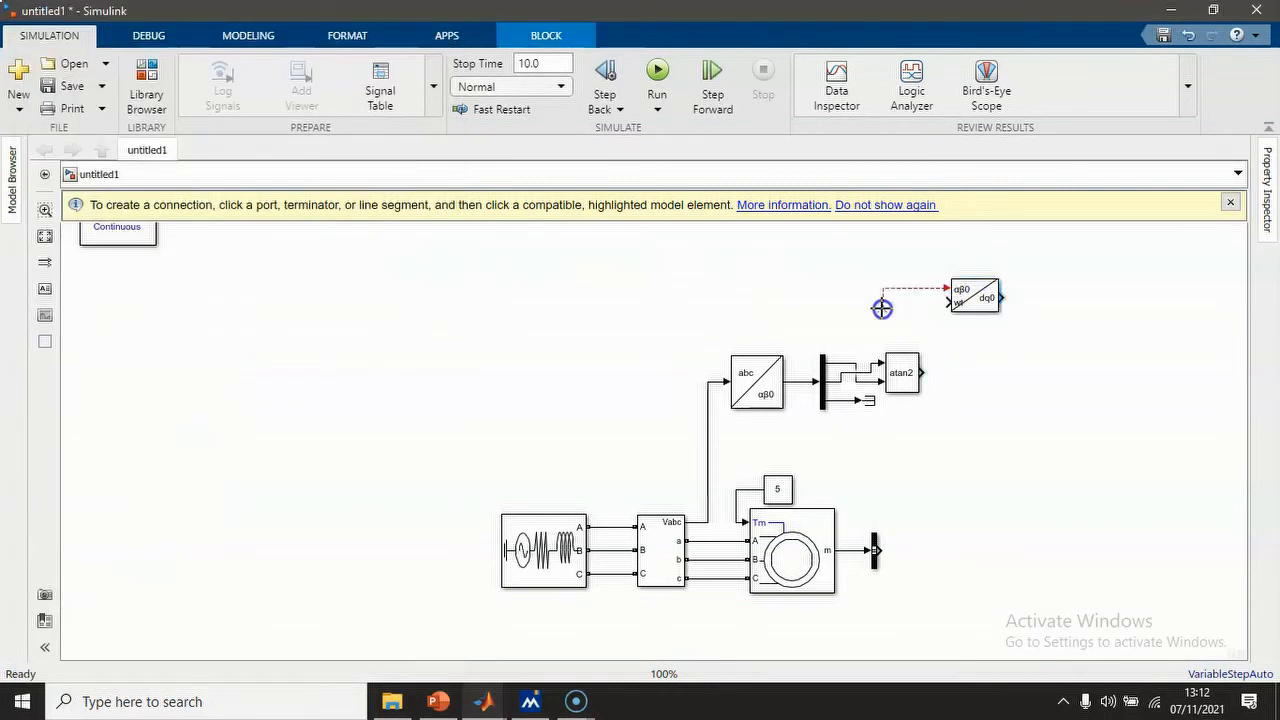
left_click_drag(799, 355, 795, 380)
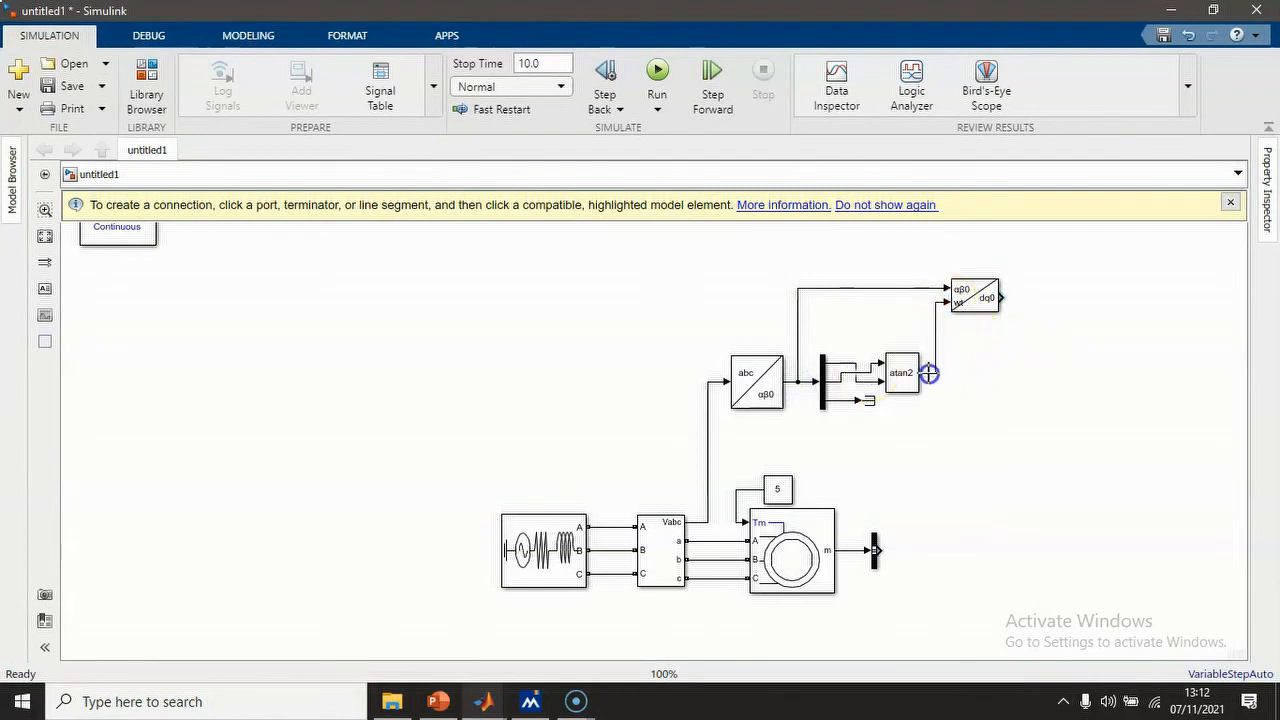
left_click(985, 310)
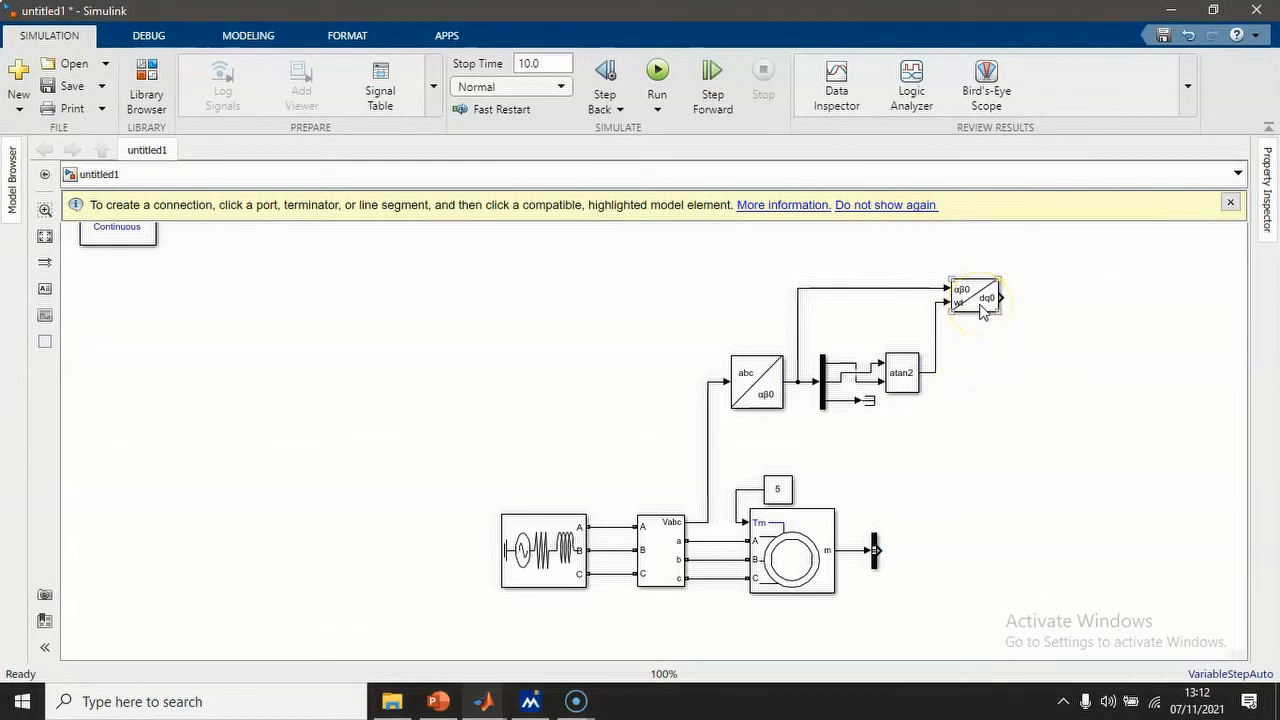
left_click(952, 345)
left_click(772, 408)
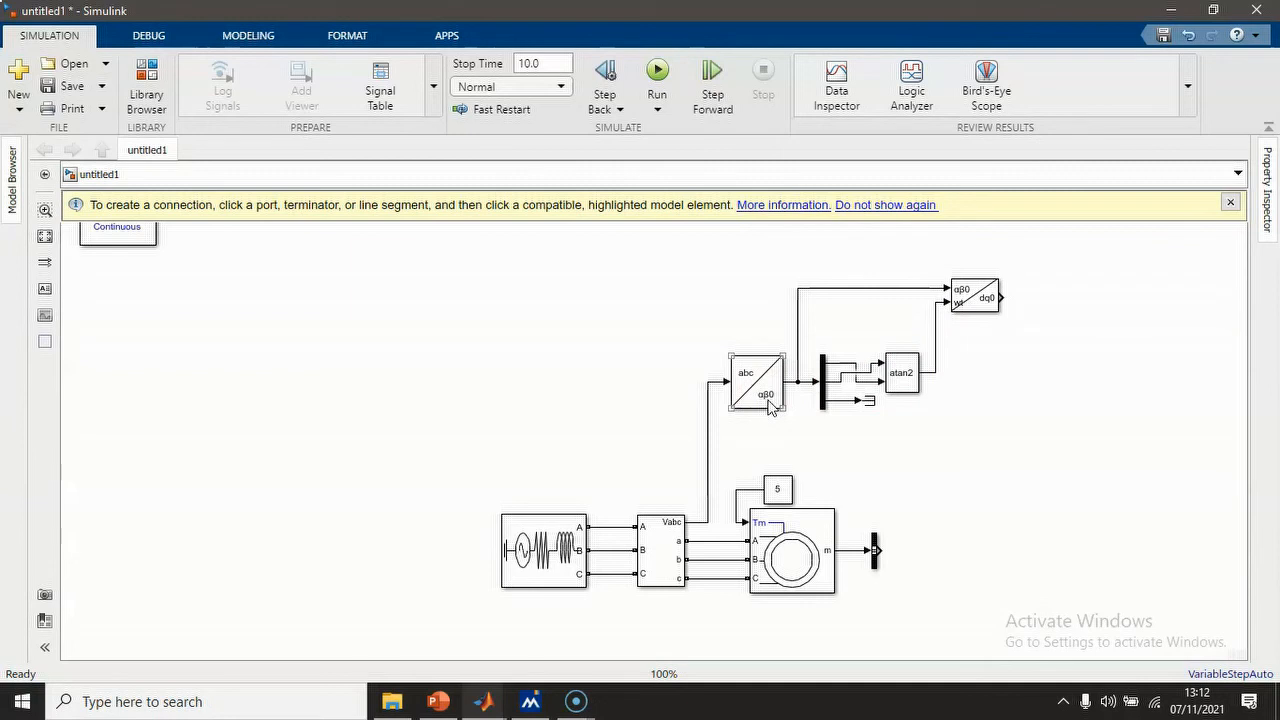
left_click(964, 341)
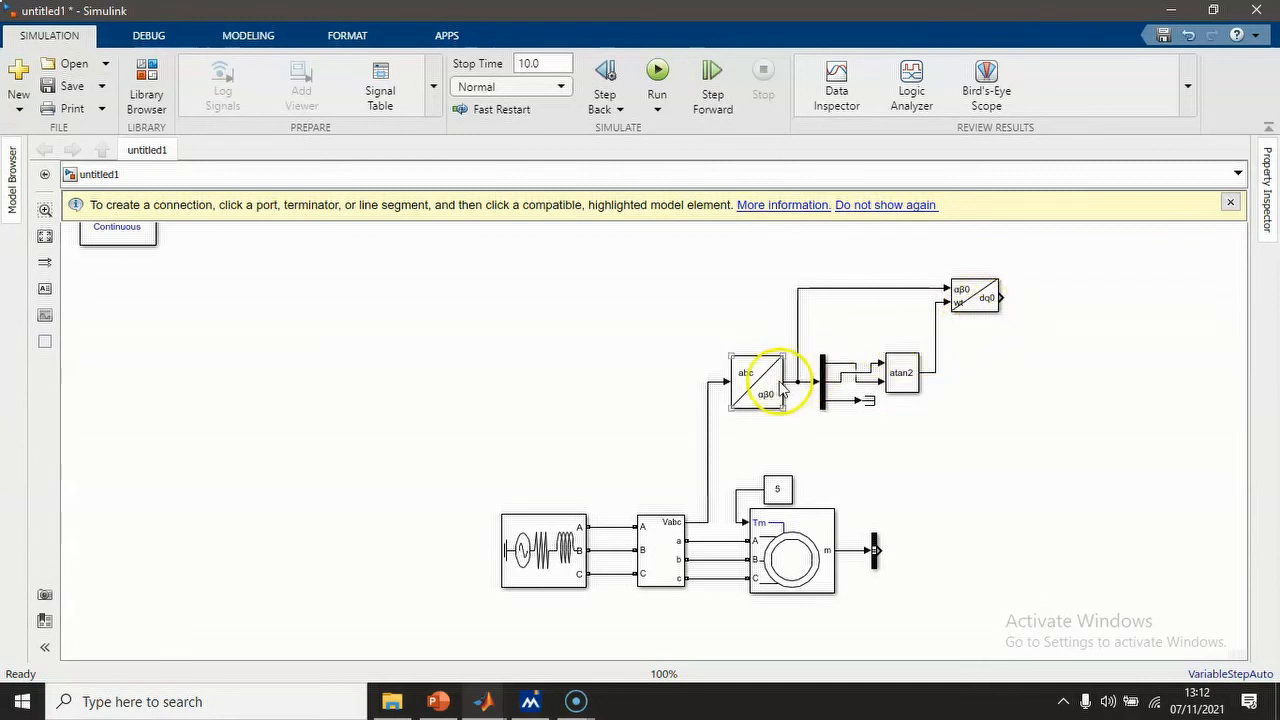
- Add a four-input Scope and wire the Vabc, αβ0, dq0 and atan2 angle signals to its inputs in that order
left_click(158, 75)
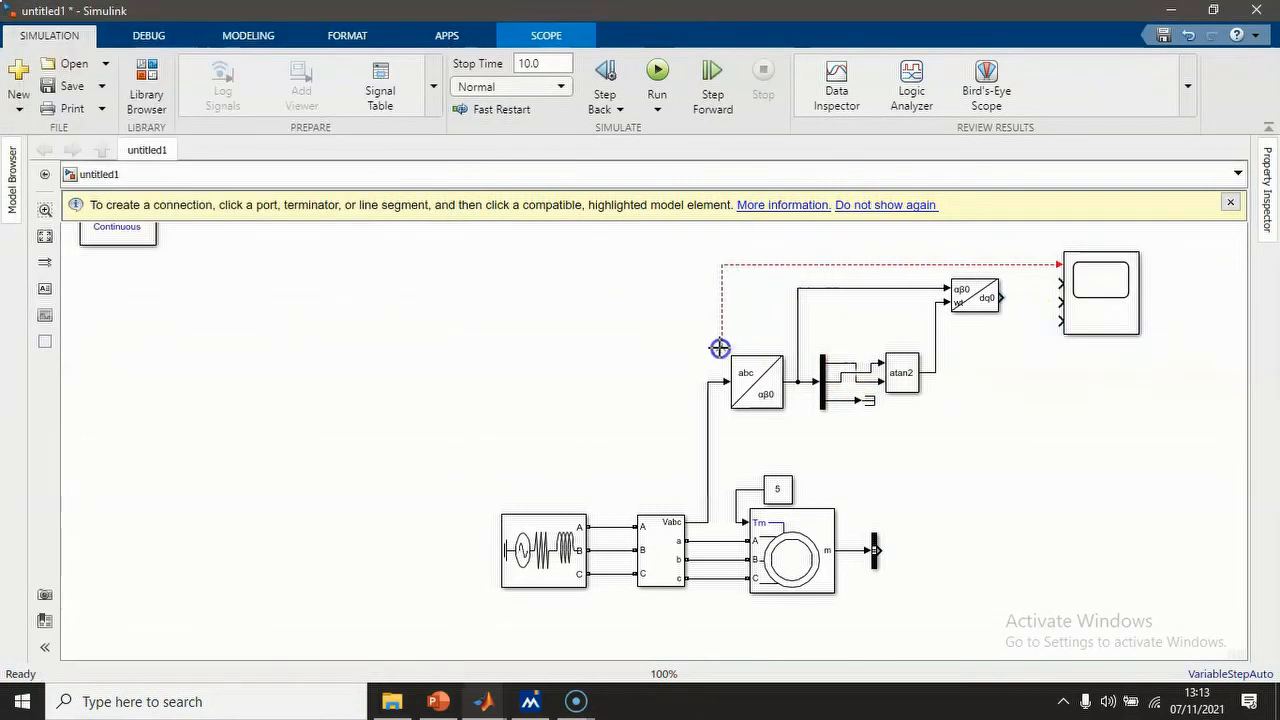
left_click(708, 382)
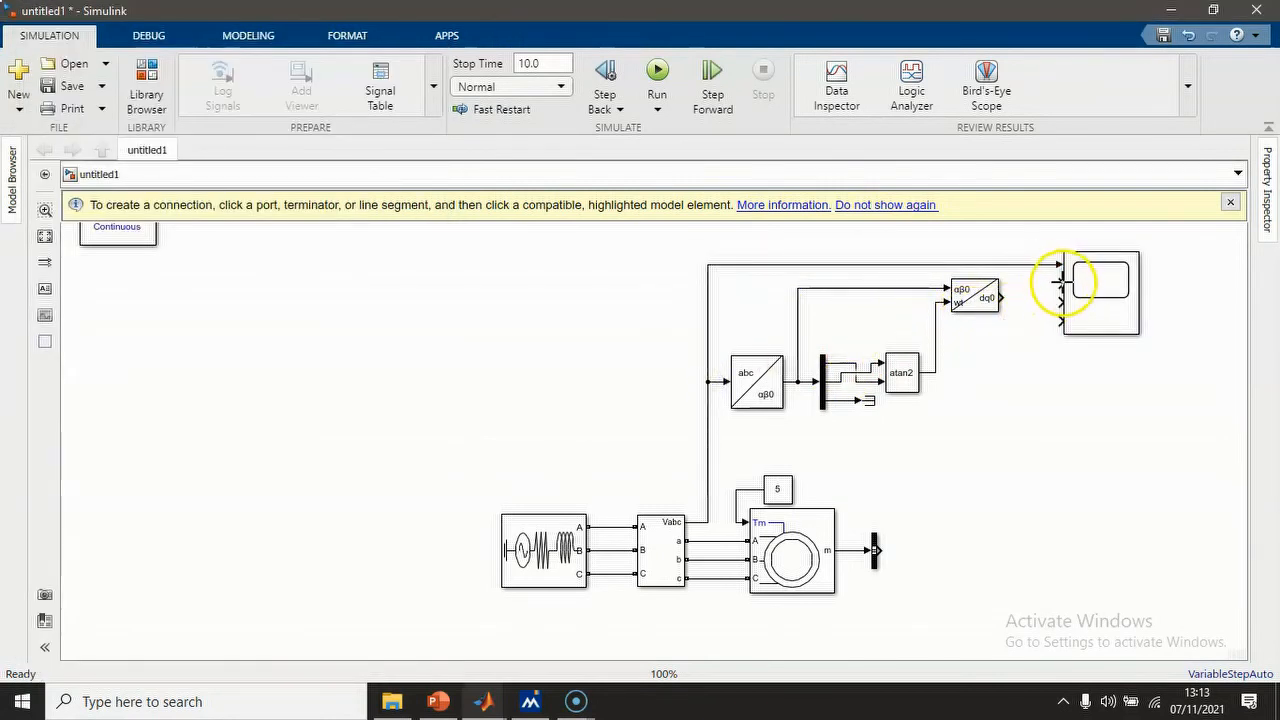
left_click_drag(1058, 284, 797, 290)
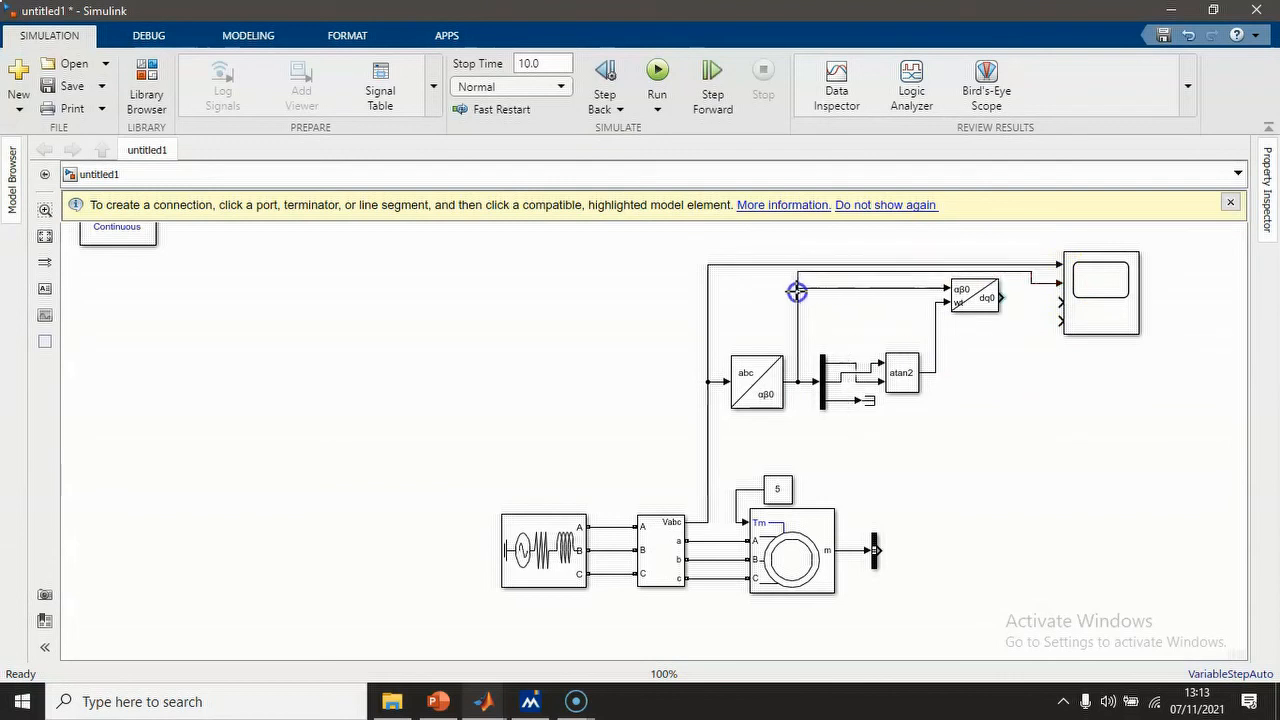
left_click_drag(969, 298, 1057, 298)
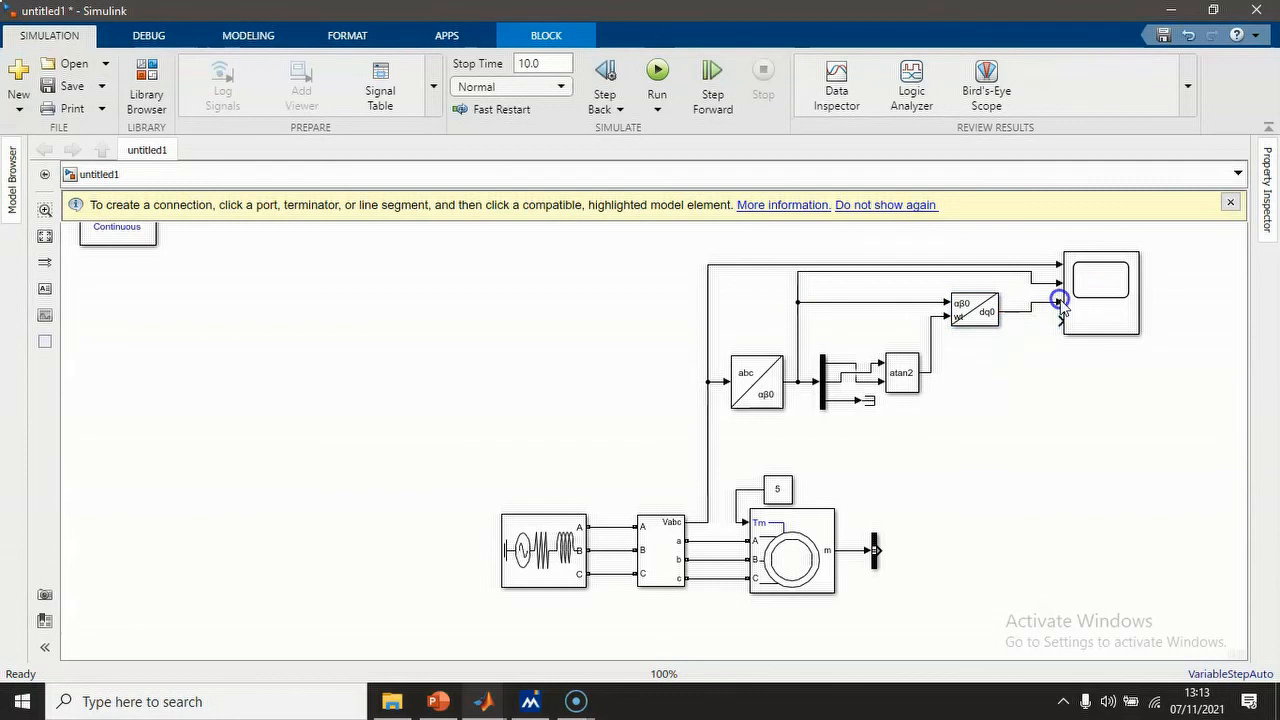
left_click_drag(948, 368, 932, 368)
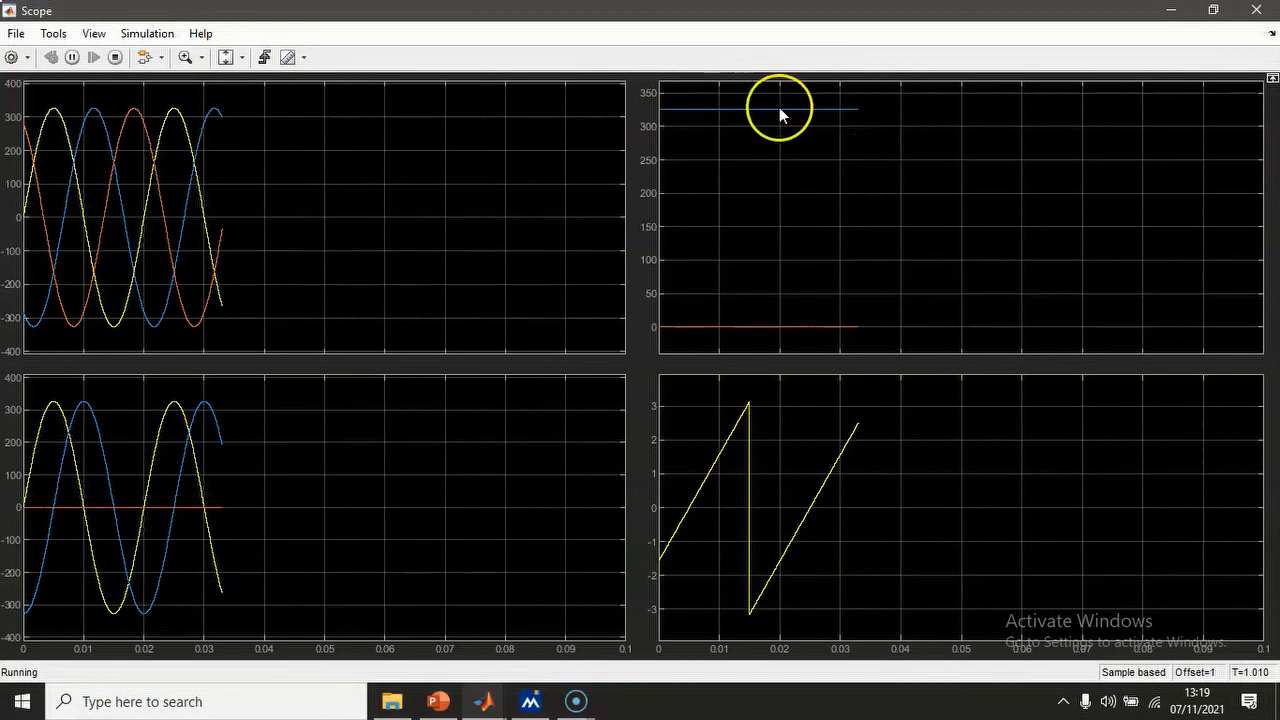
- Stop the running simulation from the scope window
left_click(115, 57)
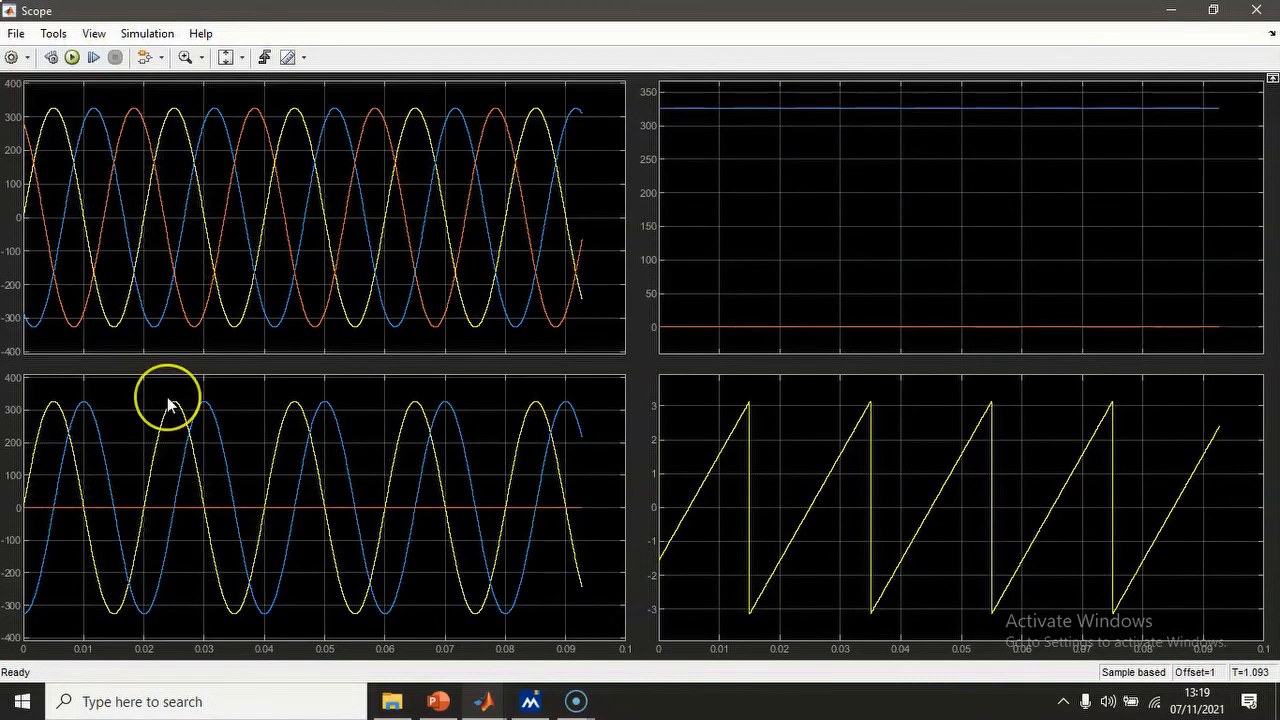